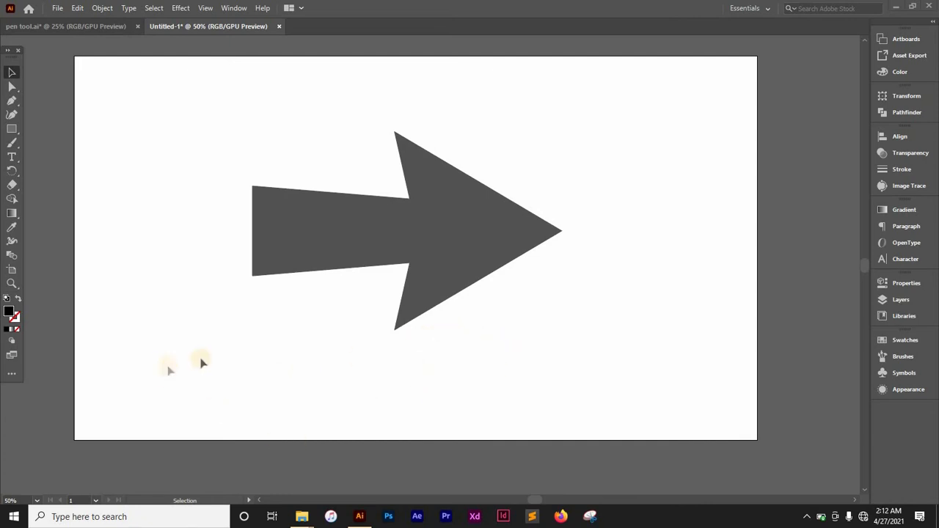
{"action": "left_click", "coordinate": [467, 247]}
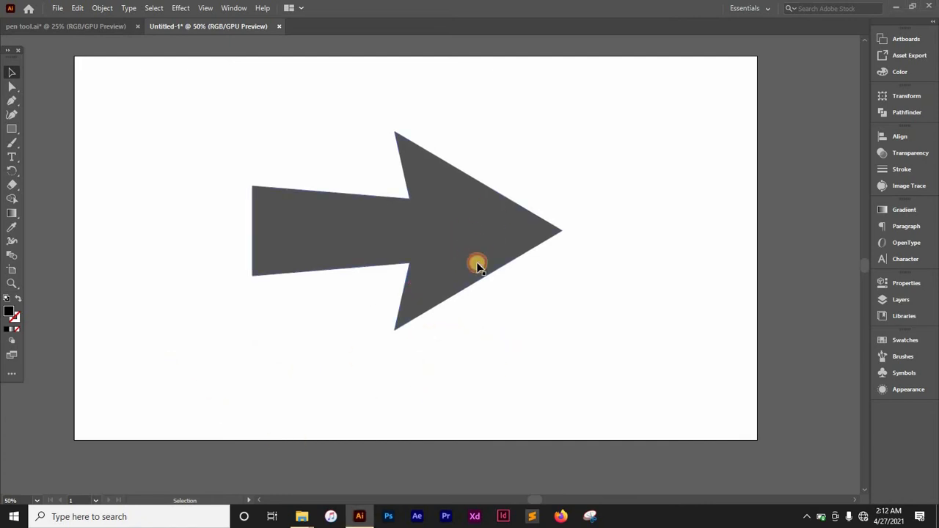
{"action": "mouse_move", "coordinate": [445, 254]}
{"action": "left_mouse_down"}
{"action": "mouse_move", "coordinate": [477, 269]}
{"action": "mouse_move", "coordinate": [457, 242]}
{"action": "mouse_move", "coordinate": [447, 243]}
{"action": "left_mouse_up"}
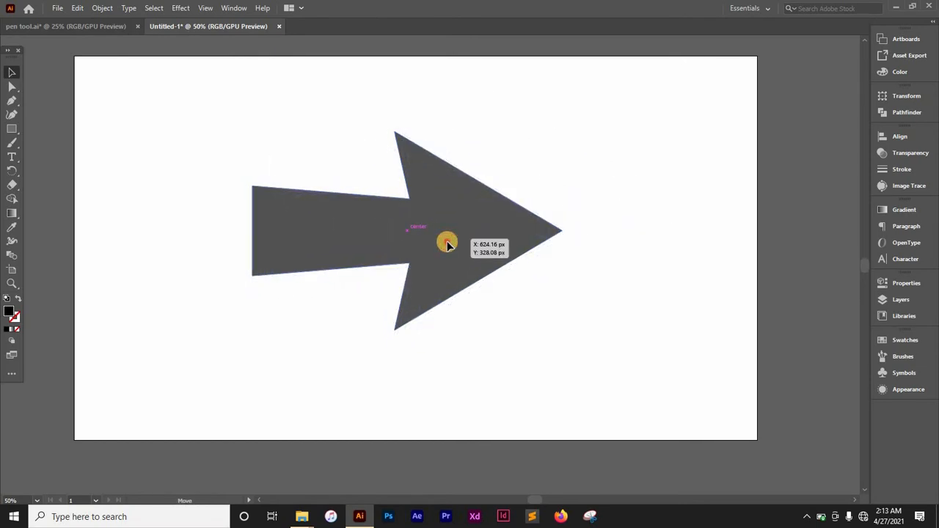
{"action": "left_click", "coordinate": [523, 353]}
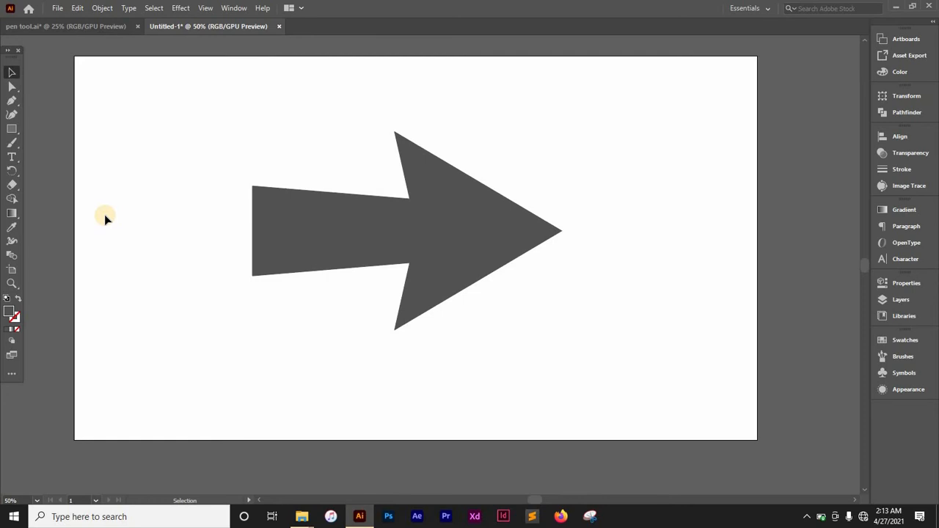
Step: Trace the grey arrow's outline with the Pen tool, placing straight anchor points on its seven corners and closing the path
{"action": "left_click", "coordinate": [10, 103]}
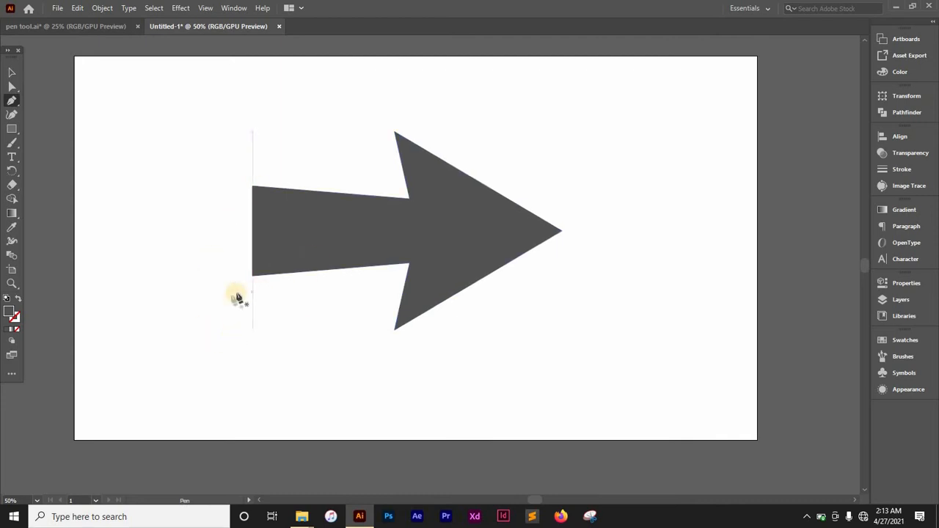
{"action": "left_click", "coordinate": [253, 186]}
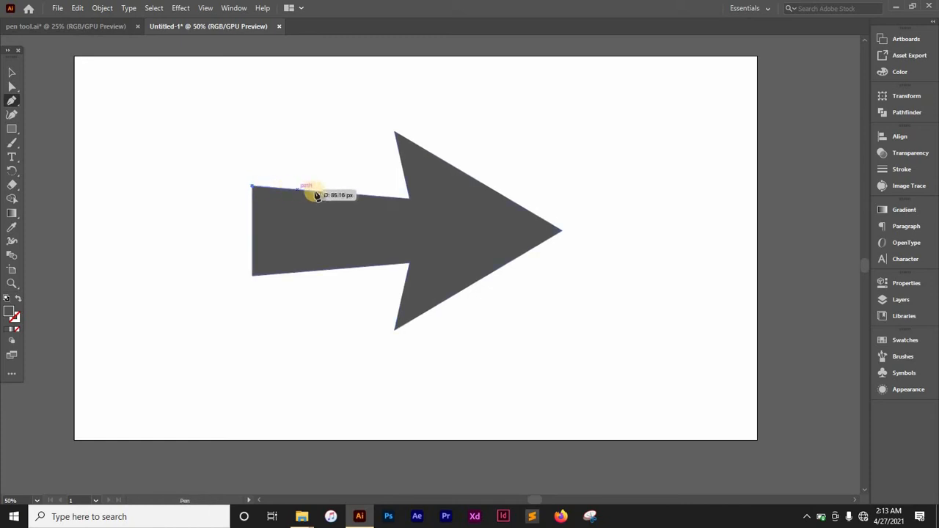
{"action": "left_click", "coordinate": [408, 198]}
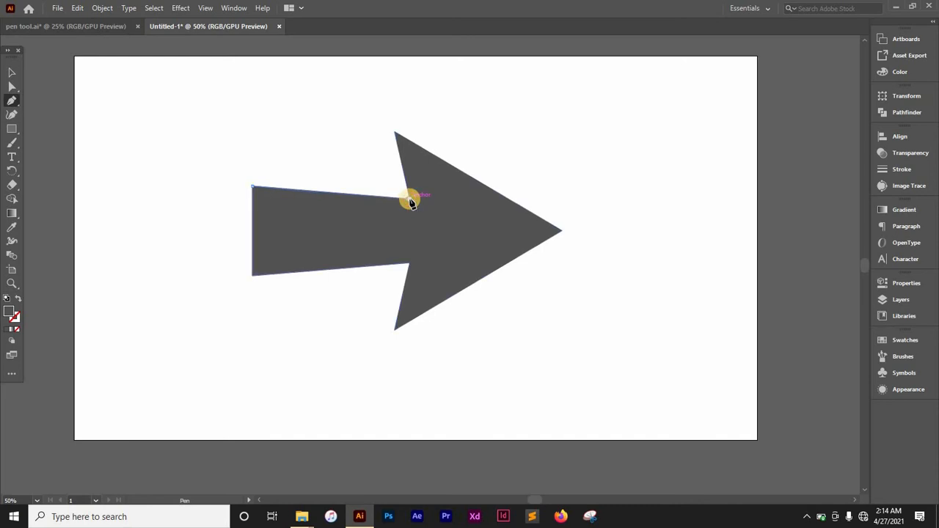
{"action": "left_click", "coordinate": [395, 132]}
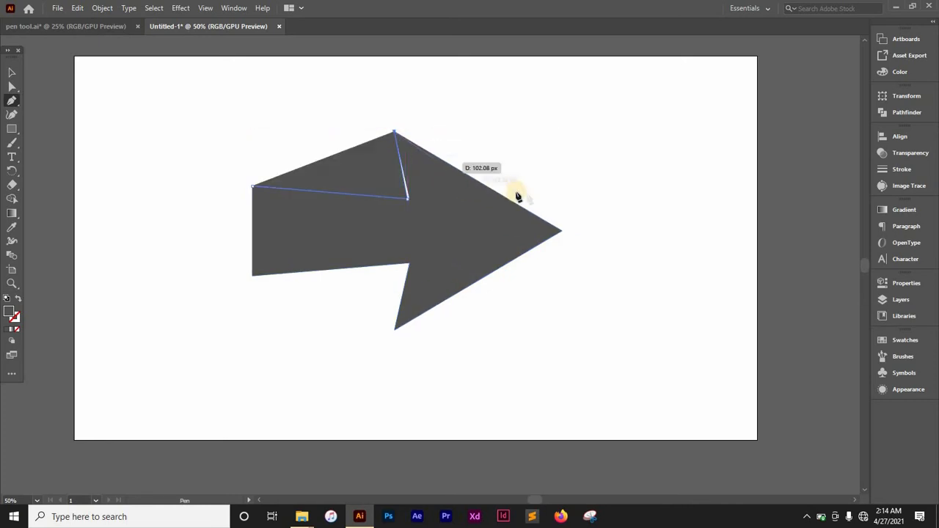
{"action": "left_click", "coordinate": [560, 231]}
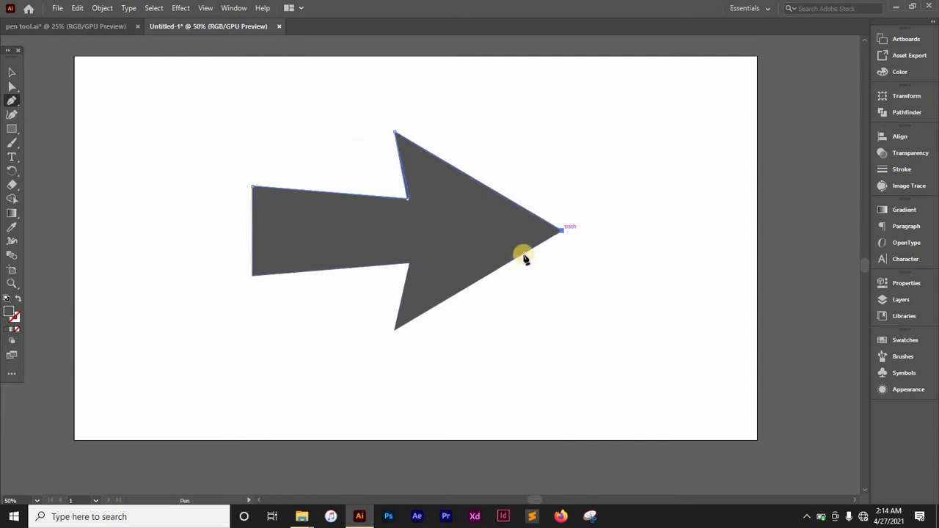
{"action": "left_click", "coordinate": [395, 329]}
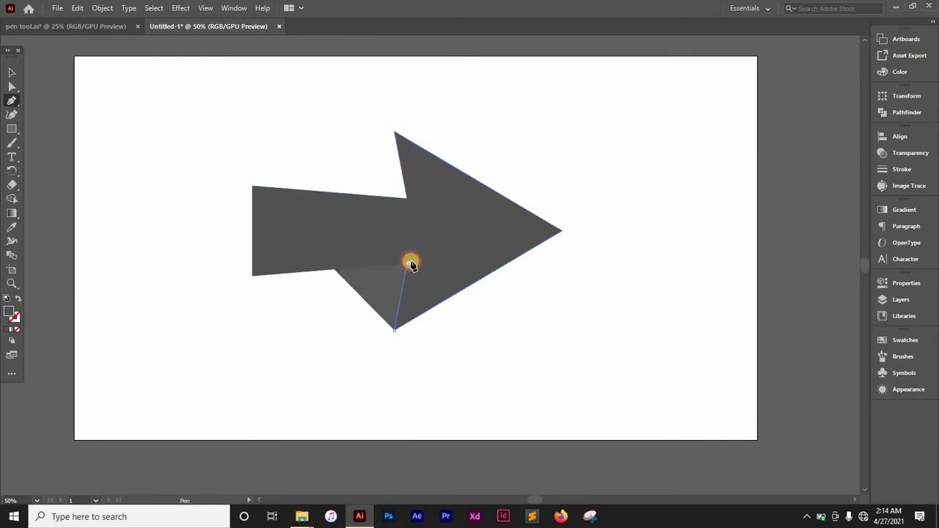
{"action": "left_click", "coordinate": [407, 263]}
{"action": "left_click", "coordinate": [251, 276]}
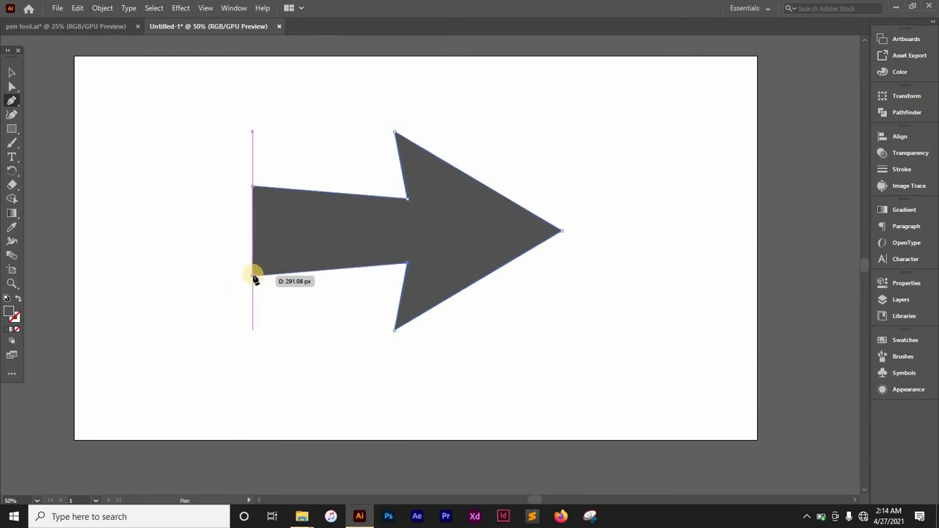
{"action": "left_click", "coordinate": [252, 188]}
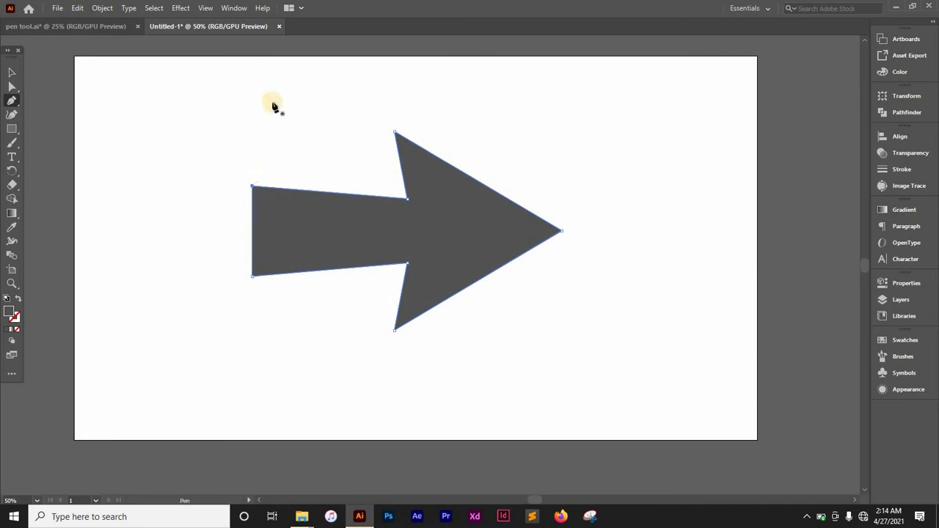
Step: Move the traced arrow to the right of the original, and shift both arrows so they sit side by side inside the artboard
{"action": "key", "text": "v"}
{"action": "left_click", "coordinate": [351, 256], "text": "shift"}
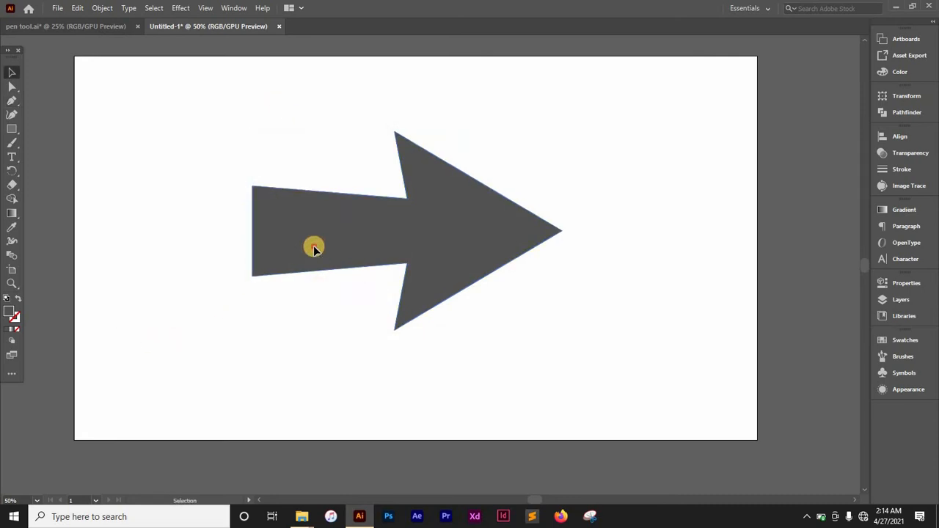
{"action": "left_click", "coordinate": [313, 245], "text": "shift"}
{"action": "left_click_drag", "start_coordinate": [327, 236], "coordinate": [623, 234]}
{"action": "left_click_drag", "start_coordinate": [456, 362], "coordinate": [374, 356]}
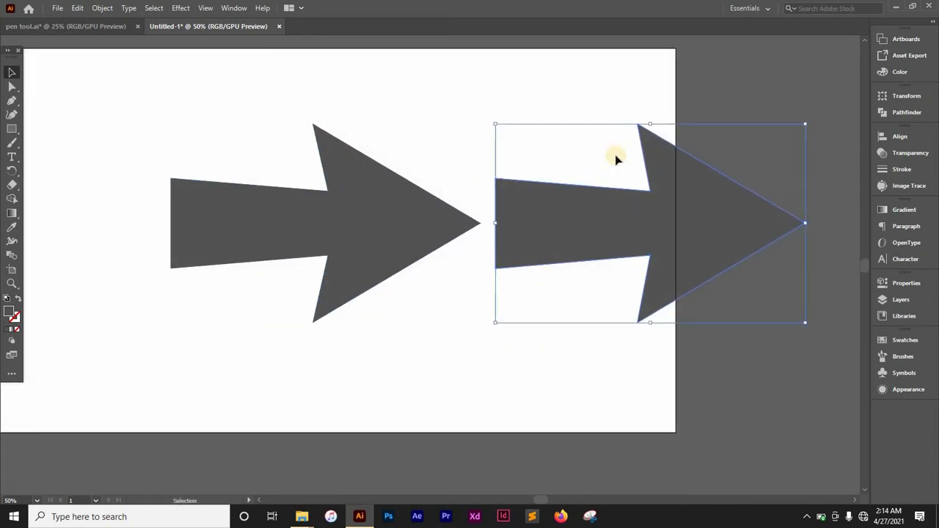
{"action": "left_click_drag", "start_coordinate": [667, 130], "coordinate": [279, 221]}
{"action": "left_click_drag", "start_coordinate": [287, 345], "coordinate": [423, 364]}
{"action": "left_click", "coordinate": [429, 362]}
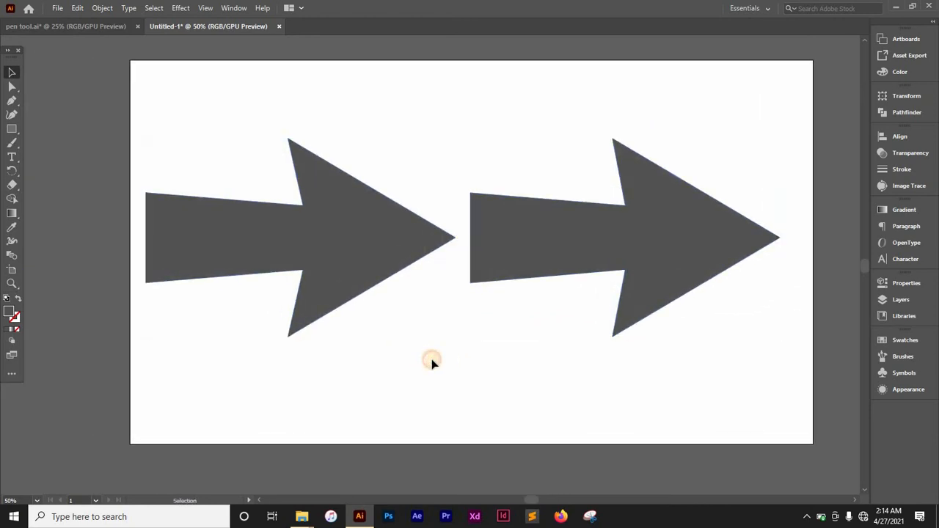
{"action": "left_click", "coordinate": [577, 248]}
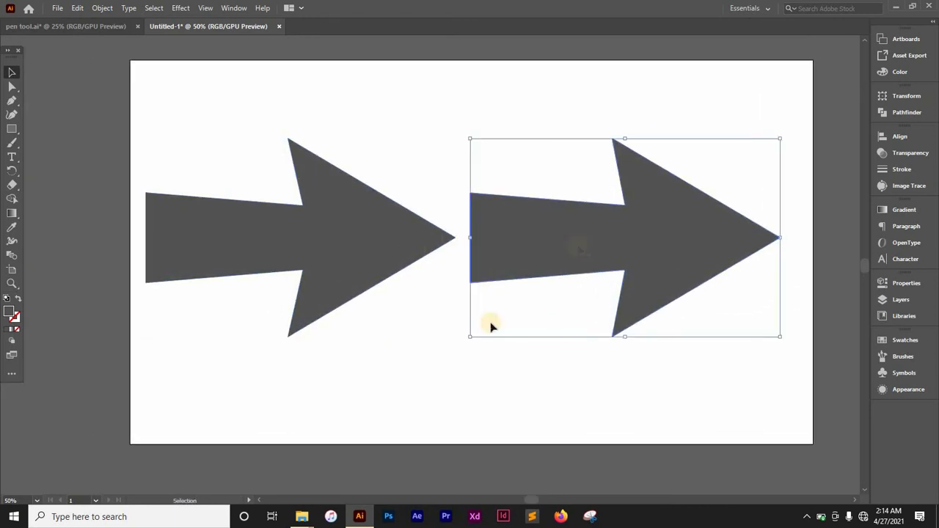
{"action": "left_click", "coordinate": [403, 383]}
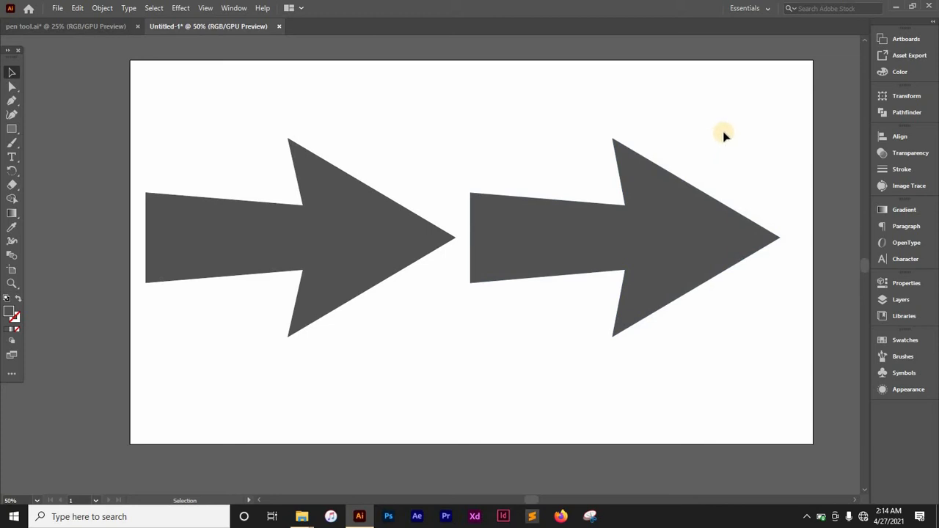
{"action": "left_click_drag", "start_coordinate": [722, 132], "coordinate": [200, 296]}
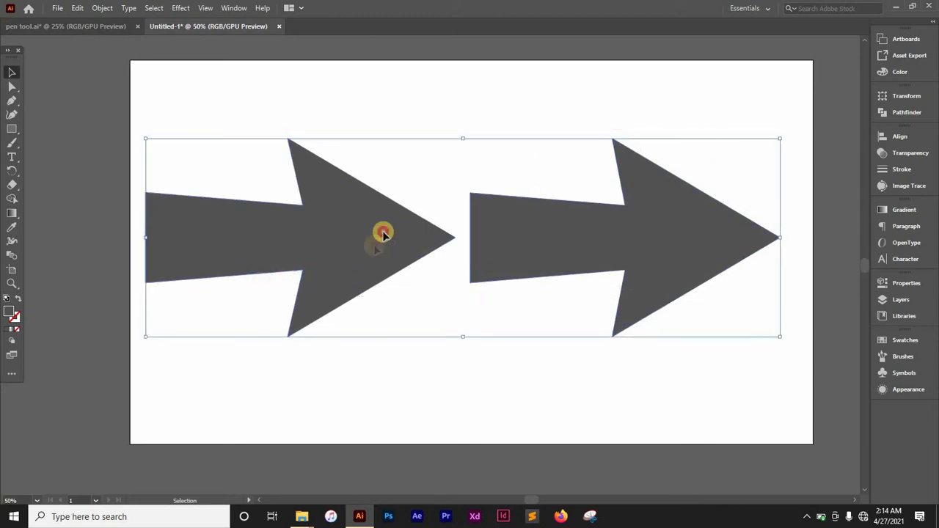
{"action": "left_click_drag", "start_coordinate": [381, 231], "coordinate": [392, 211]}
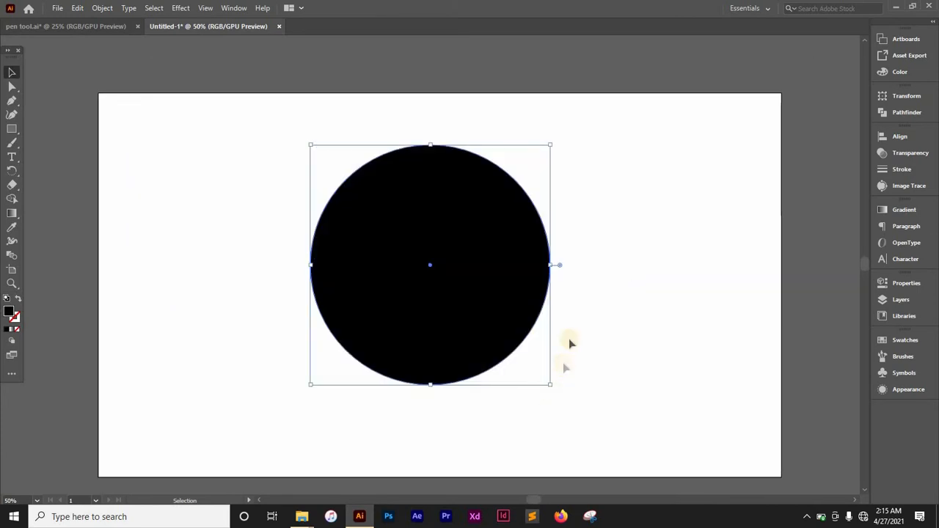
Step: Move the black circle slightly down and to the left on the artboard, and deselect it
{"action": "left_click", "coordinate": [568, 342]}
{"action": "left_click_drag", "start_coordinate": [489, 342], "coordinate": [470, 363]}
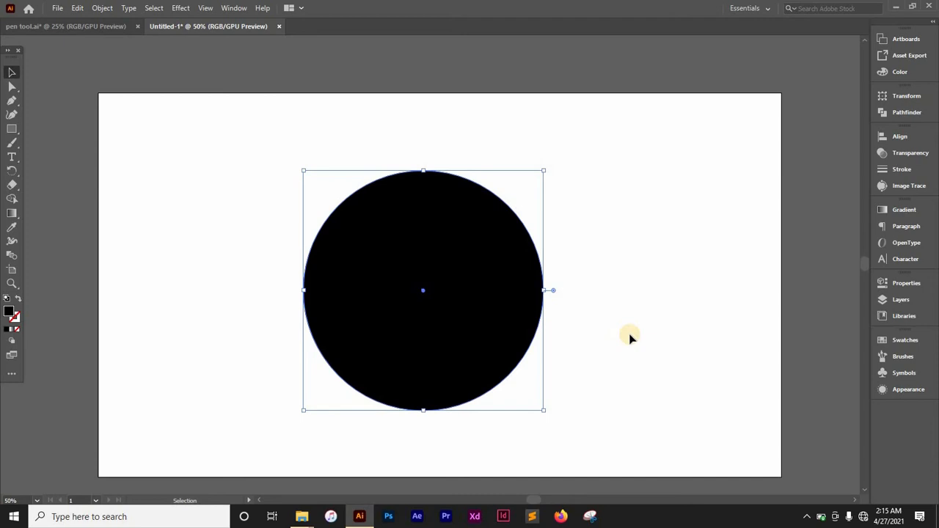
{"action": "left_click", "coordinate": [609, 258]}
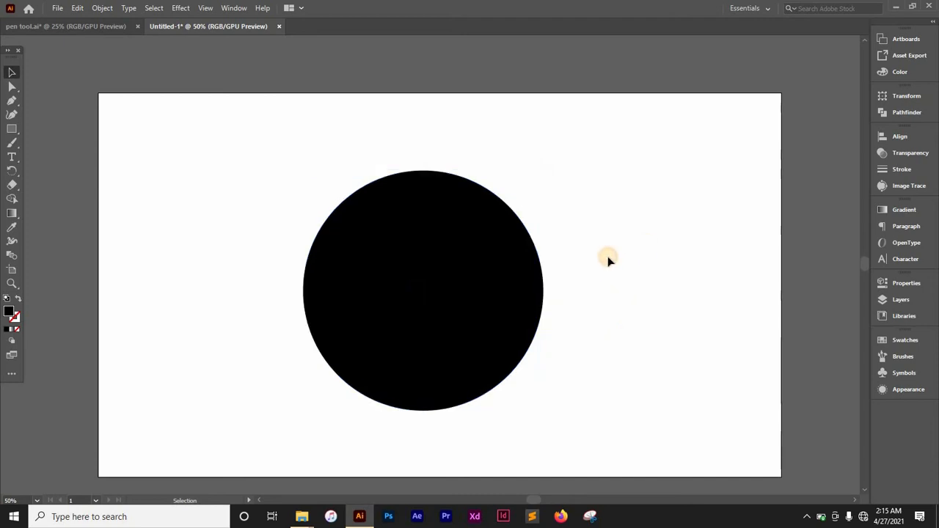
{"action": "left_click", "coordinate": [444, 298]}
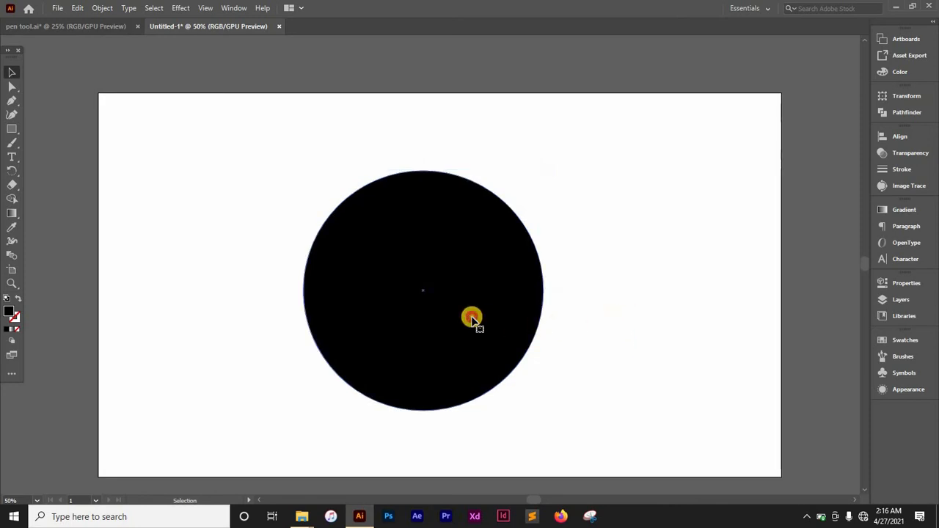
{"action": "left_click", "coordinate": [15, 301]}
{"action": "double_click", "coordinate": [15, 317]}
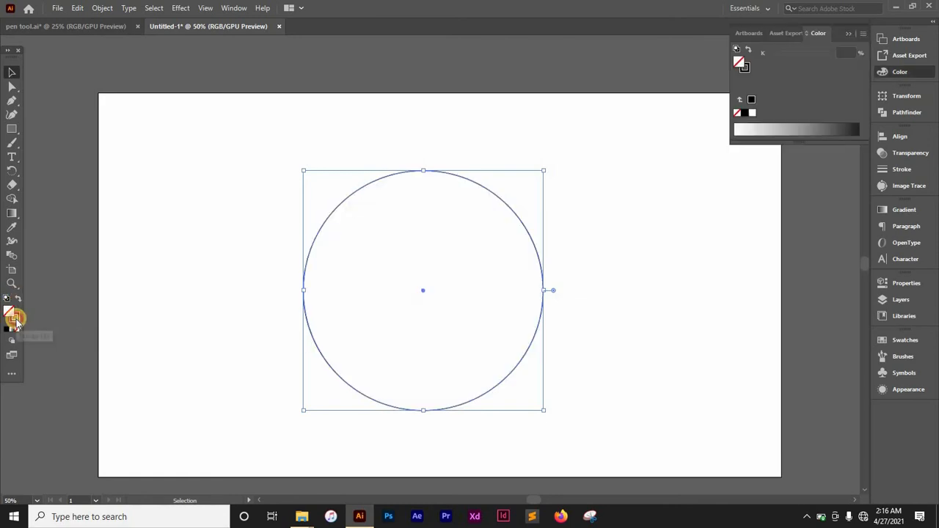
{"action": "left_click", "coordinate": [807, 178]}
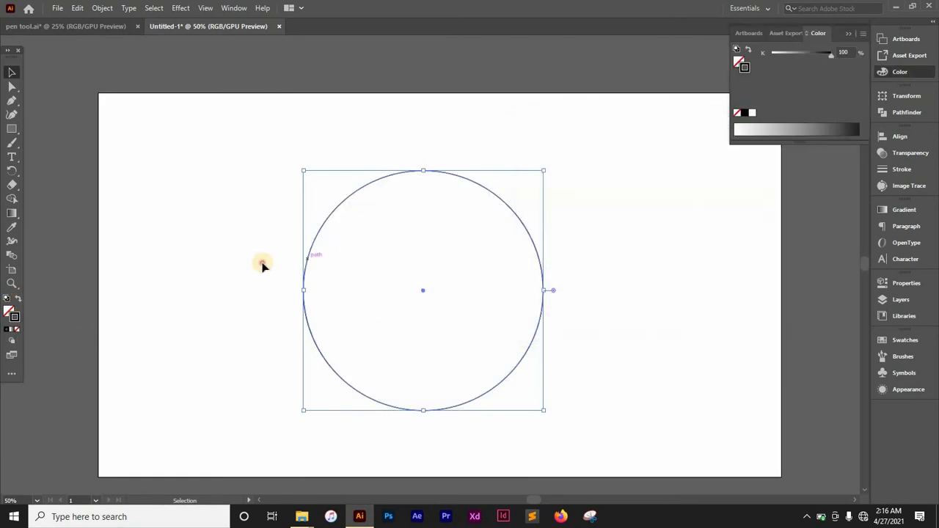
{"action": "left_click", "coordinate": [262, 265]}
{"action": "key", "text": "ctrl+z"}
{"action": "left_click", "coordinate": [175, 296]}
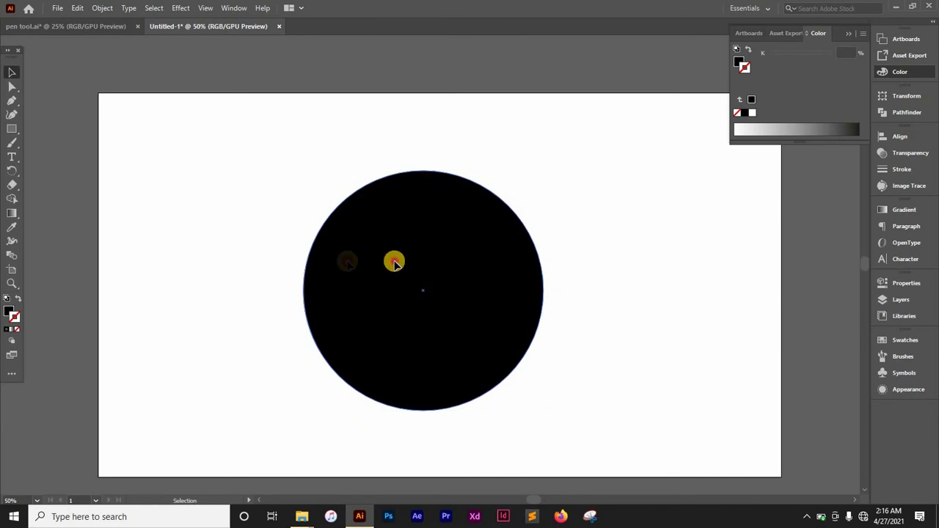
Step: Shift the black circle to the left of the artboard's centre and deselect it
{"action": "left_click_drag", "start_coordinate": [394, 262], "coordinate": [340, 262]}
{"action": "left_click", "coordinate": [558, 239]}
Step: Prepare the Pen tool with no fill and choose red ff0000 as the stroke colour
{"action": "left_click", "coordinate": [12, 101]}
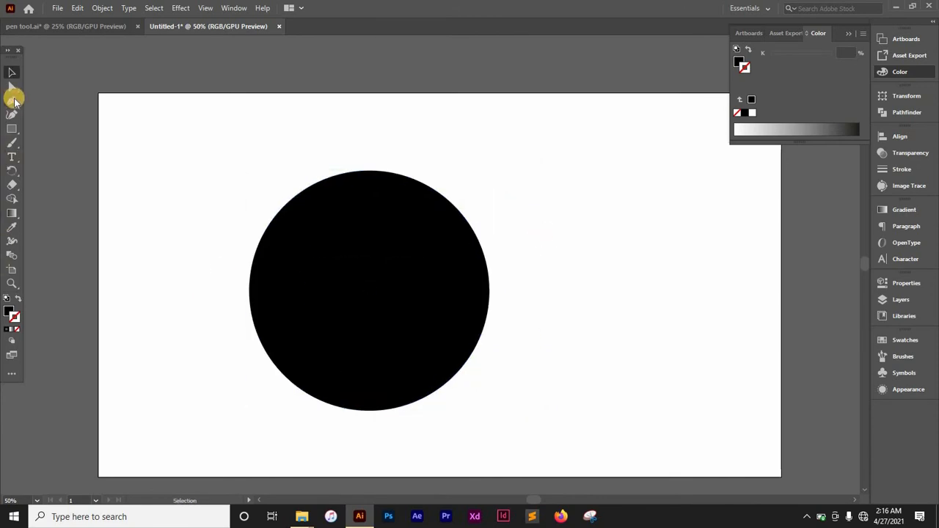
{"action": "left_click", "coordinate": [18, 297]}
{"action": "left_click", "coordinate": [14, 319]}
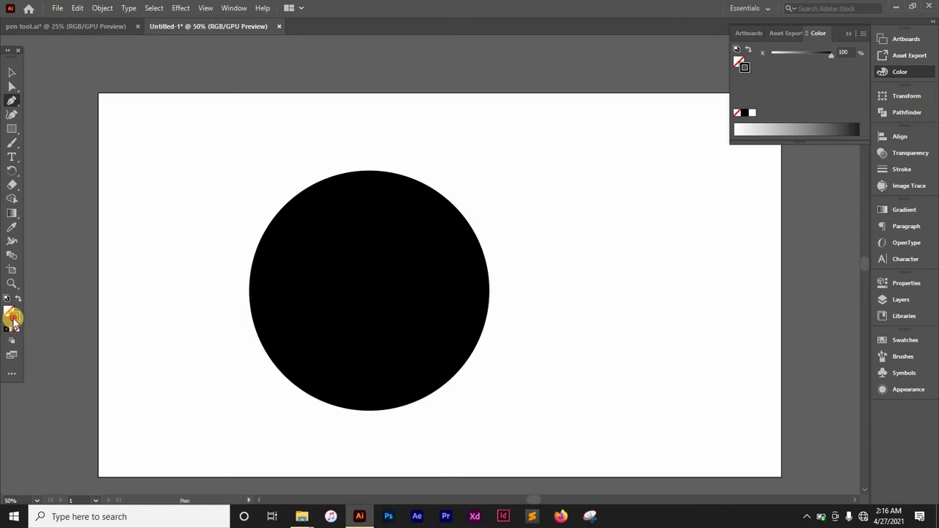
{"action": "double_click", "coordinate": [14, 319]}
{"action": "left_click_drag", "start_coordinate": [656, 216], "coordinate": [682, 148]}
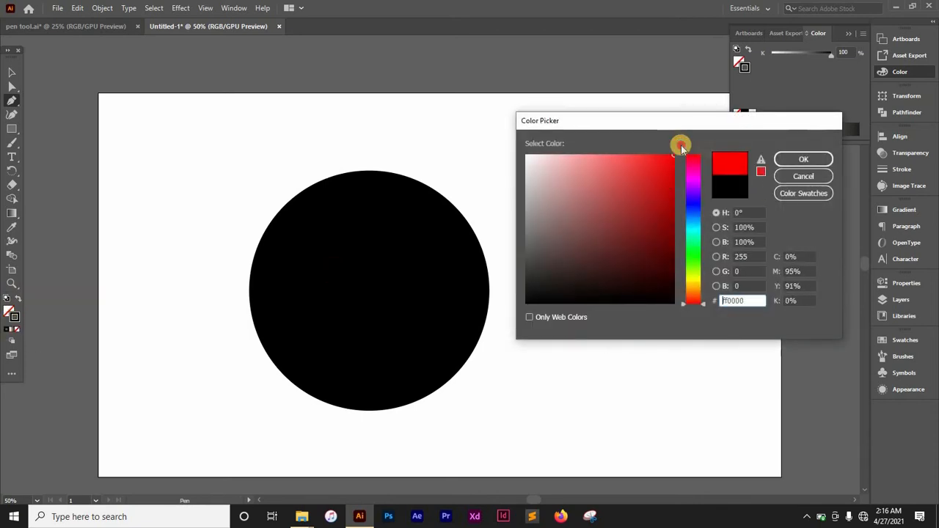
{"action": "left_click", "coordinate": [796, 159]}
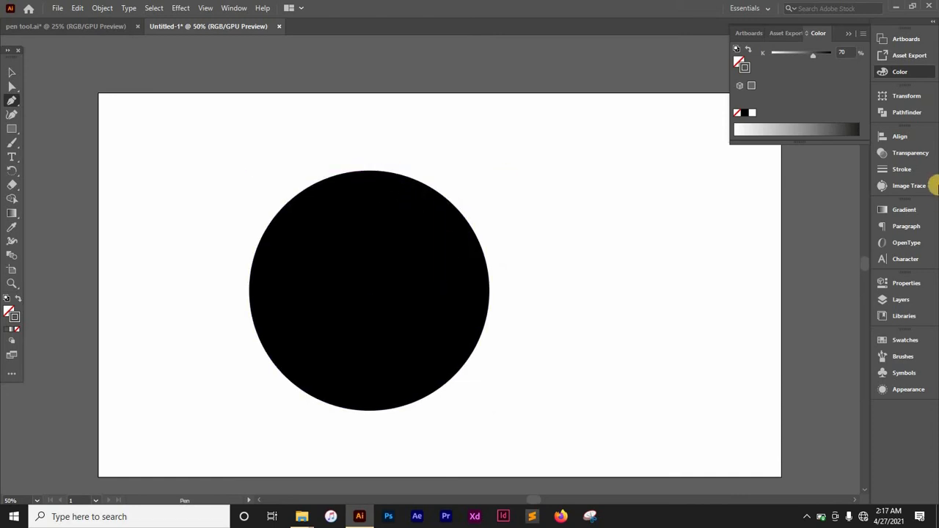
Step: Set the stroke weight for the new path to 2 pt
{"action": "left_click", "coordinate": [889, 169]}
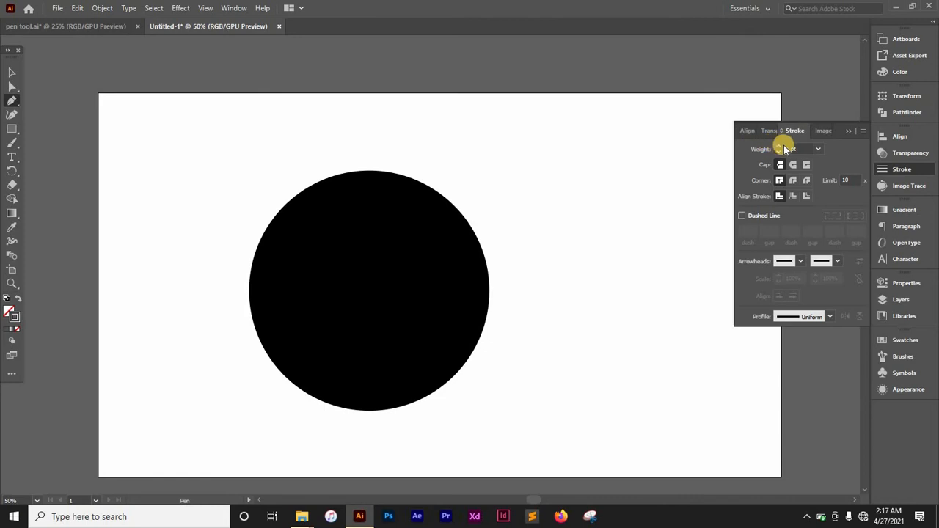
{"action": "left_click", "coordinate": [782, 146]}
{"action": "left_click", "coordinate": [781, 146]}
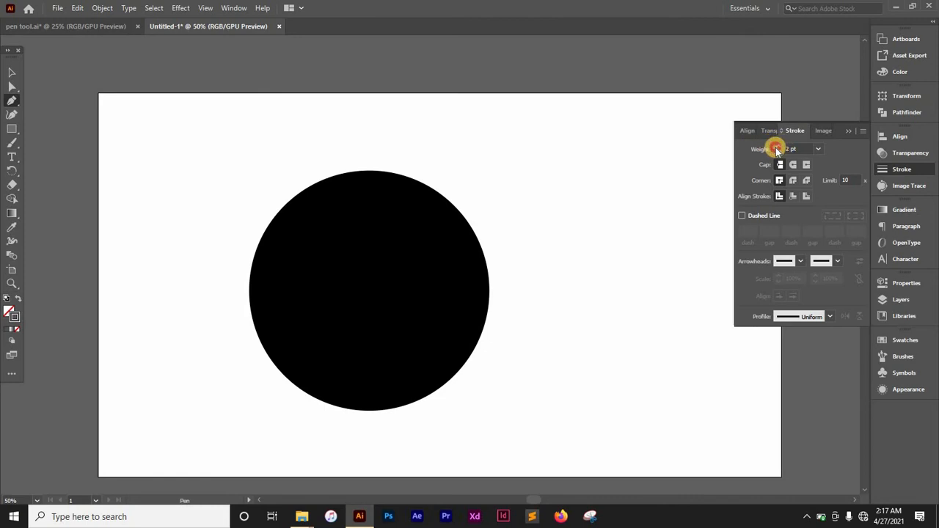
{"action": "left_click", "coordinate": [849, 132]}
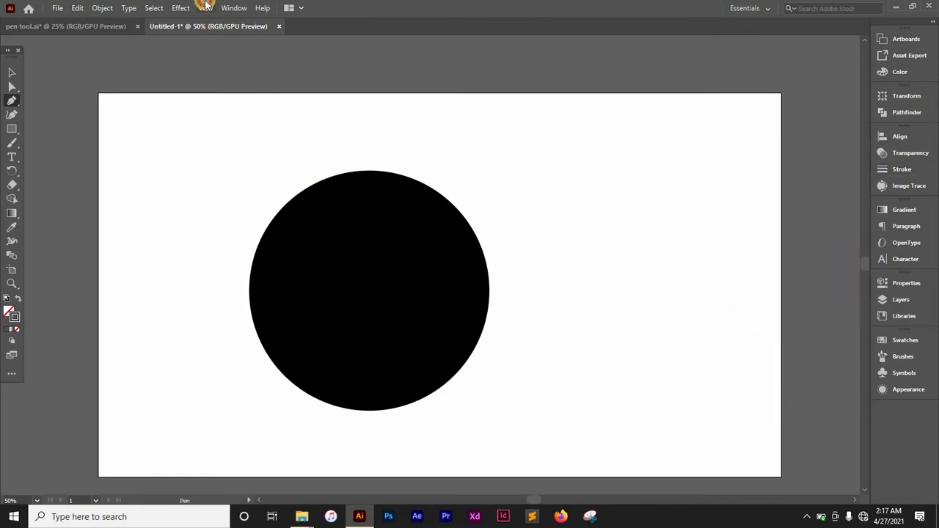
Step: Turn off snapping to pixels for the document
{"action": "left_click", "coordinate": [205, 7]}
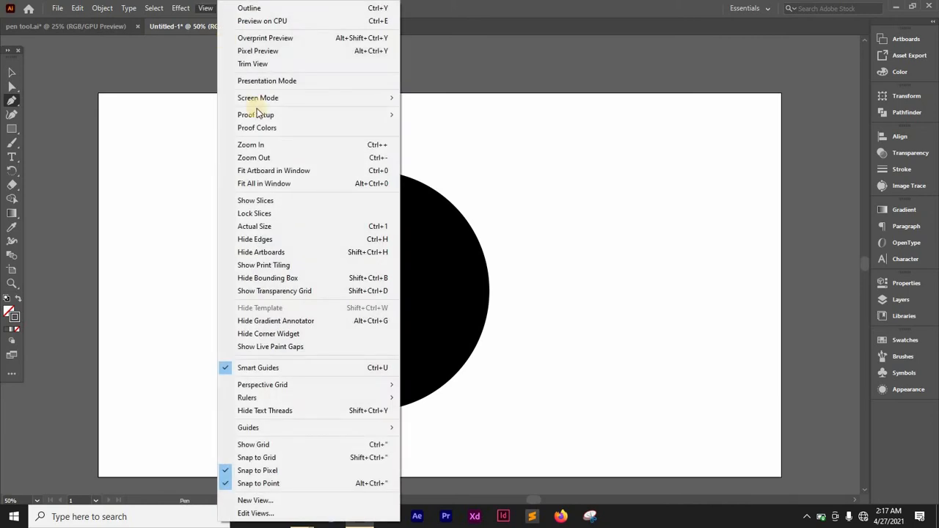
{"action": "left_click", "coordinate": [267, 475]}
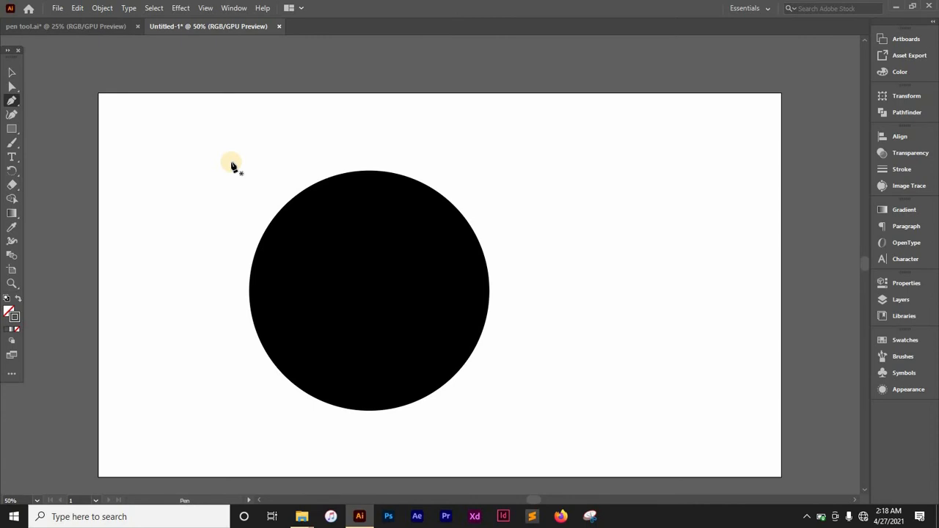
Step: Show the rulers and place a horizontal guide through the black circle's top anchor point
{"action": "key", "text": "ctrl+r"}
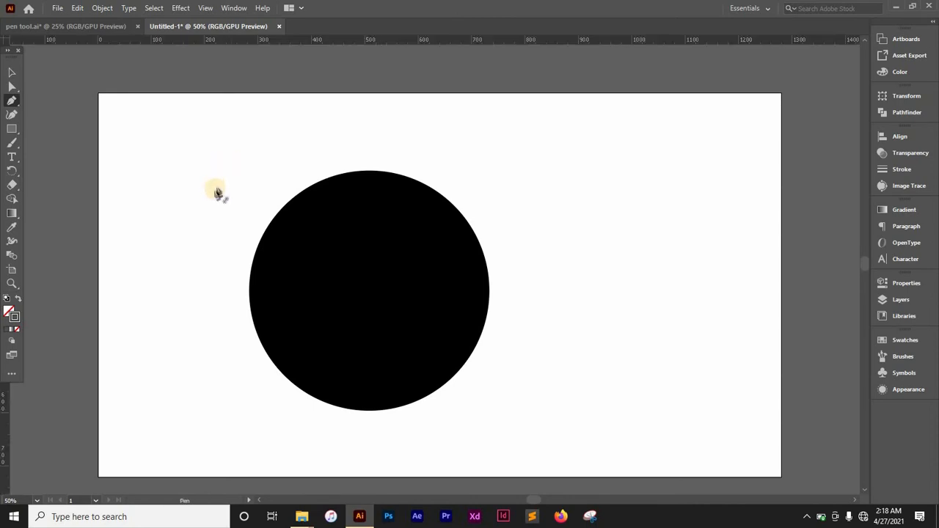
{"action": "left_click_drag", "start_coordinate": [352, 42], "coordinate": [369, 176]}
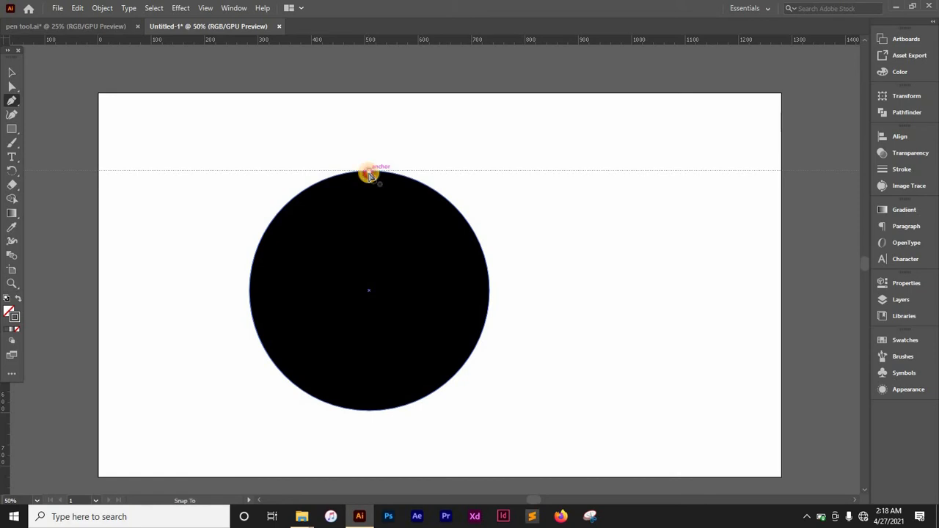
Step: Finish framing the black circle with guides: vertical ones at its right and left edges and a horizontal one at its bottom point
{"action": "left_click_drag", "start_coordinate": [369, 173], "coordinate": [369, 173]}
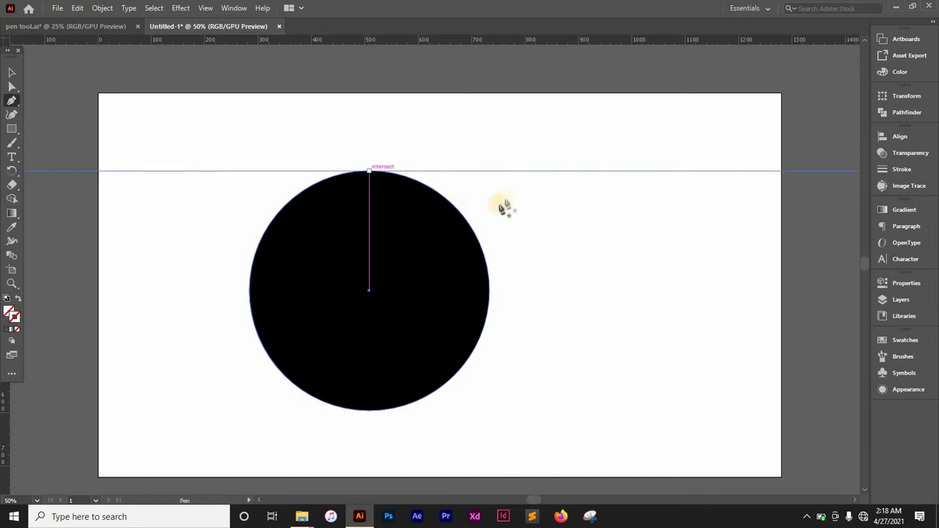
{"action": "left_click", "coordinate": [368, 172]}
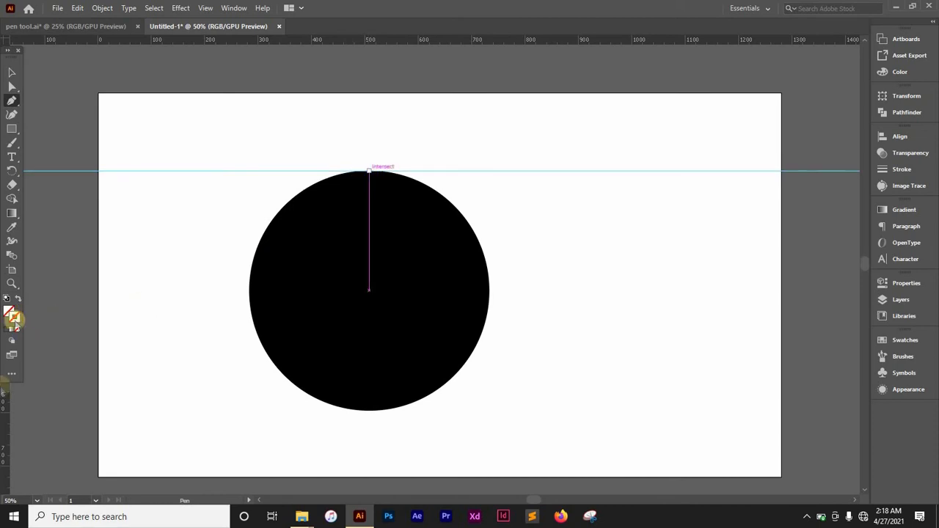
{"action": "left_click_drag", "start_coordinate": [5, 409], "coordinate": [488, 291]}
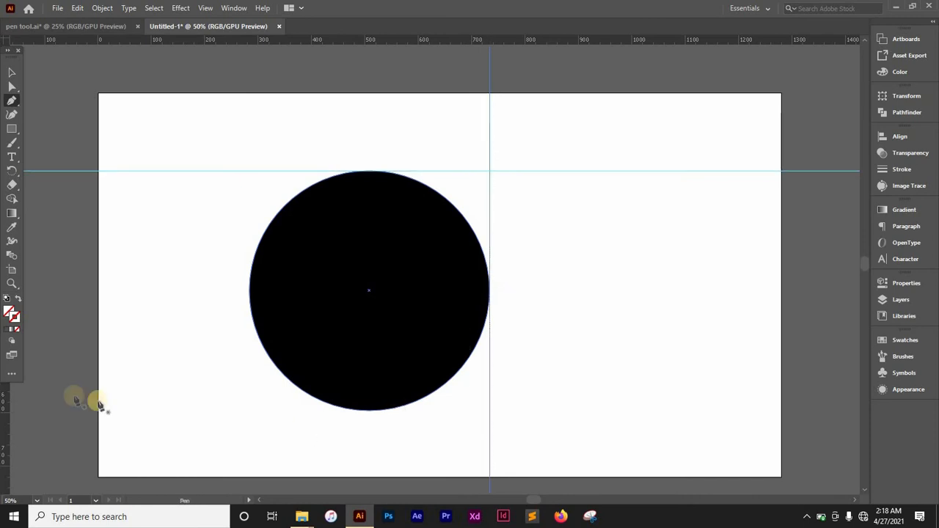
{"action": "left_click_drag", "start_coordinate": [6, 387], "coordinate": [251, 289]}
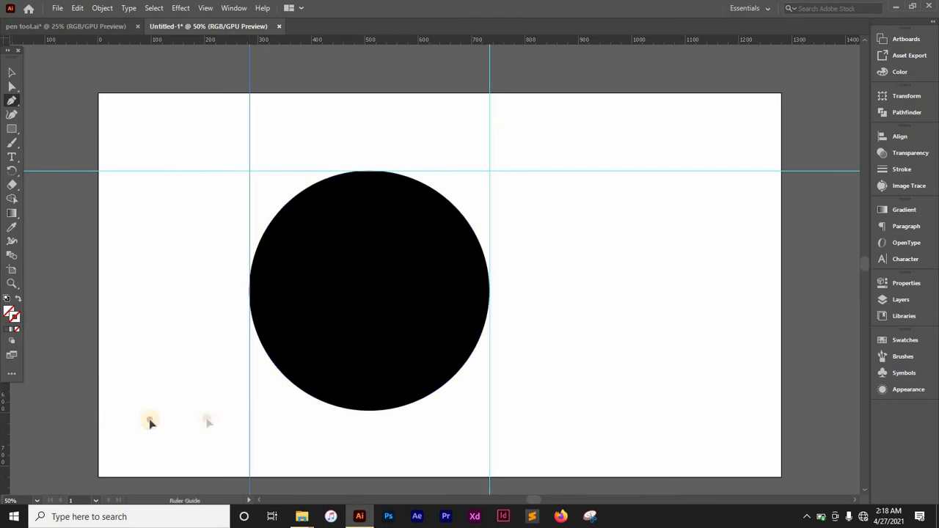
{"action": "left_click_drag", "start_coordinate": [150, 419], "coordinate": [5, 424]}
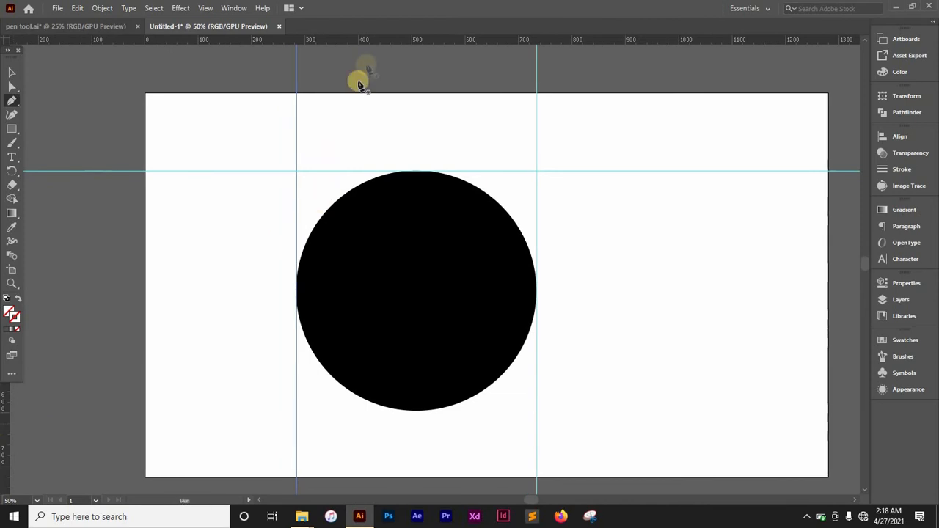
{"action": "left_click_drag", "start_coordinate": [394, 42], "coordinate": [416, 411]}
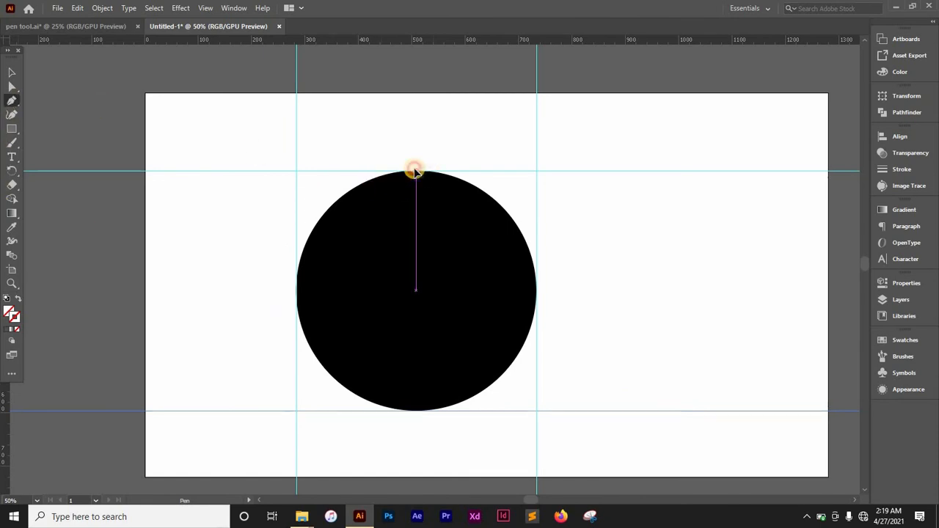
Step: Start a Pen path at the circle's top point with a smooth anchor and short handles along the horizontal guide
{"action": "left_click_drag", "start_coordinate": [416, 173], "coordinate": [432, 176]}
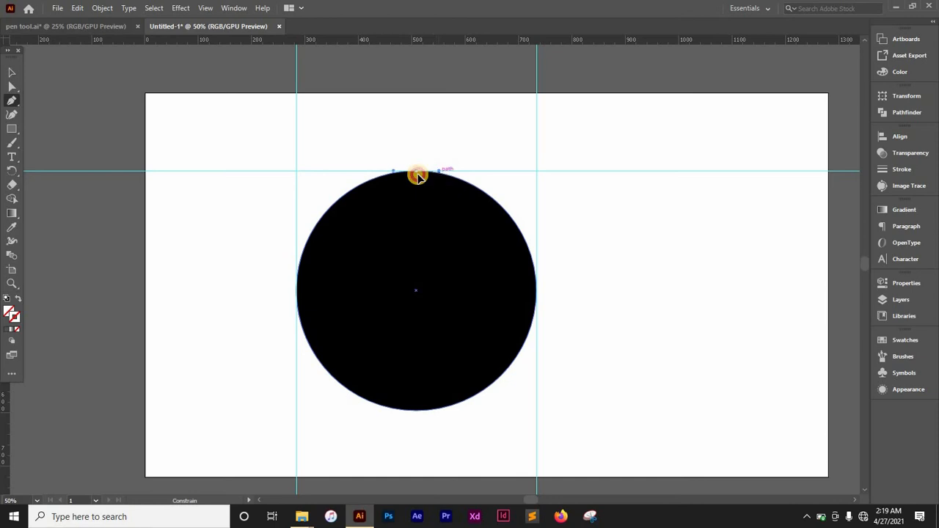
{"action": "left_click", "coordinate": [417, 174]}
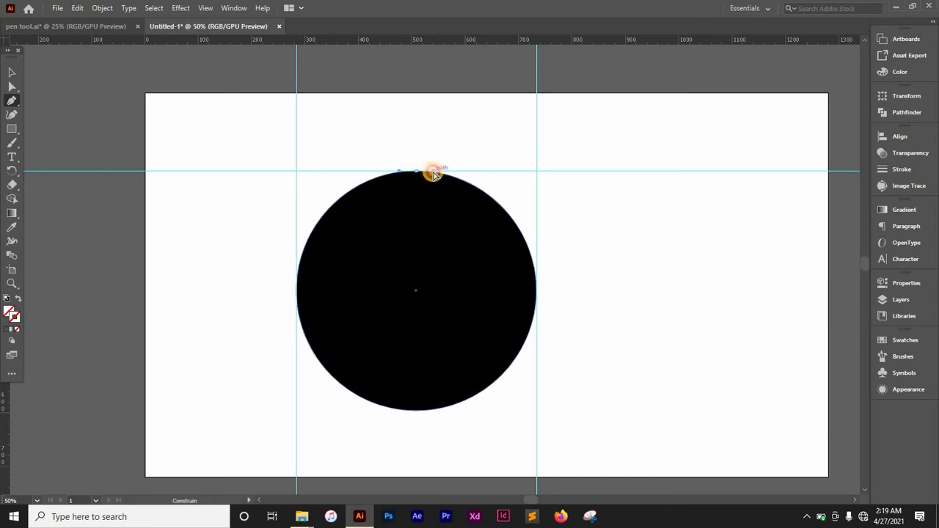
{"action": "mouse_move", "coordinate": [438, 174]}
{"action": "left_mouse_down"}
{"action": "mouse_move", "coordinate": [440, 147]}
{"action": "mouse_move", "coordinate": [459, 203]}
{"action": "mouse_move", "coordinate": [465, 125]}
{"action": "mouse_move", "coordinate": [458, 187]}
{"action": "mouse_move", "coordinate": [457, 155]}
{"action": "mouse_move", "coordinate": [436, 178]}
{"action": "left_mouse_up"}
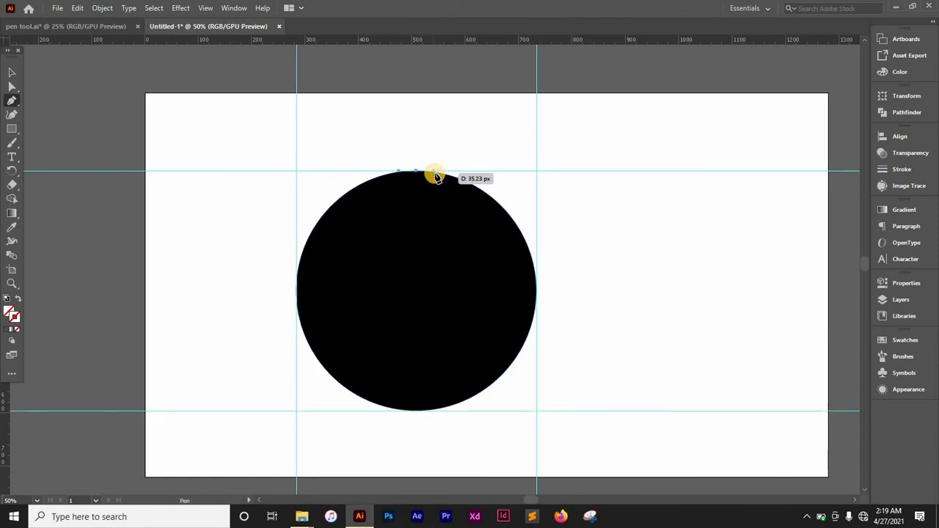
Step: Set the new path's stroke colour to pure red (R 255, G 0, B 0) and its weight to 3 pt
{"action": "double_click", "coordinate": [16, 317]}
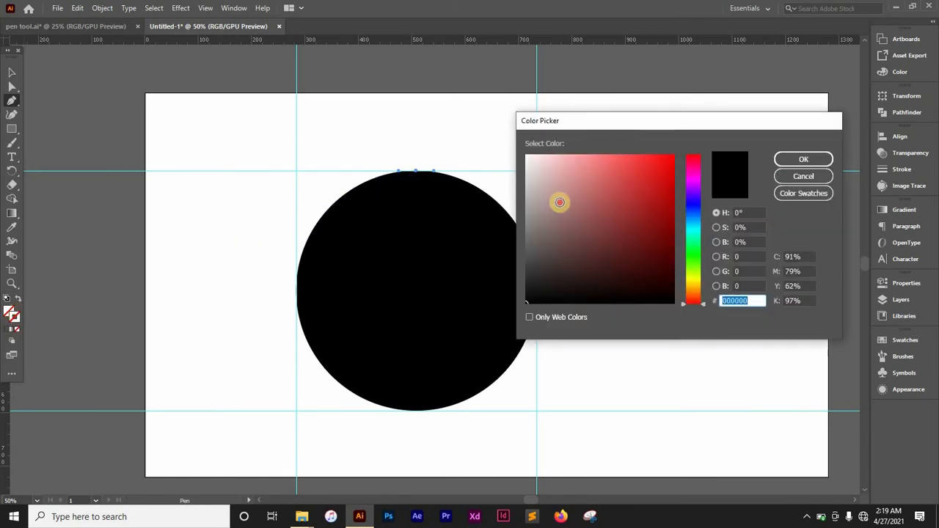
{"action": "left_click", "coordinate": [674, 155]}
{"action": "left_click", "coordinate": [804, 159]}
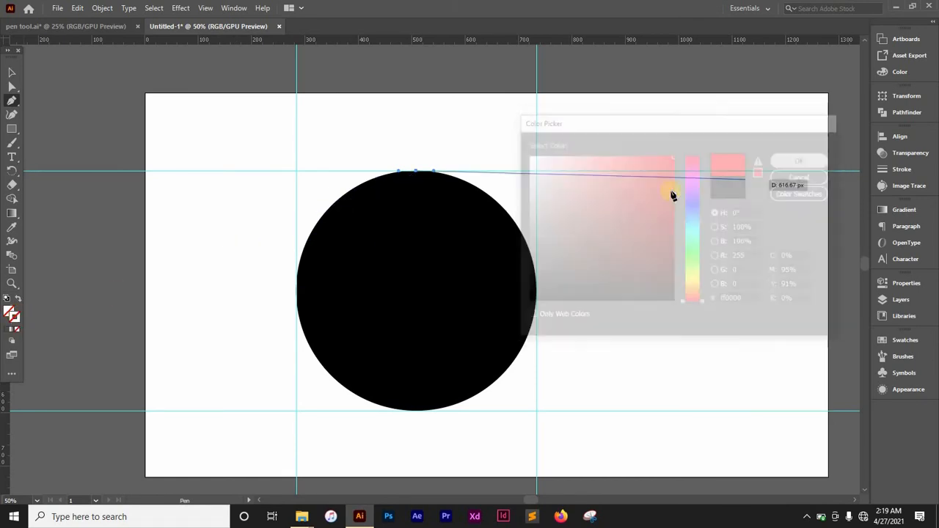
{"action": "left_click", "coordinate": [14, 318]}
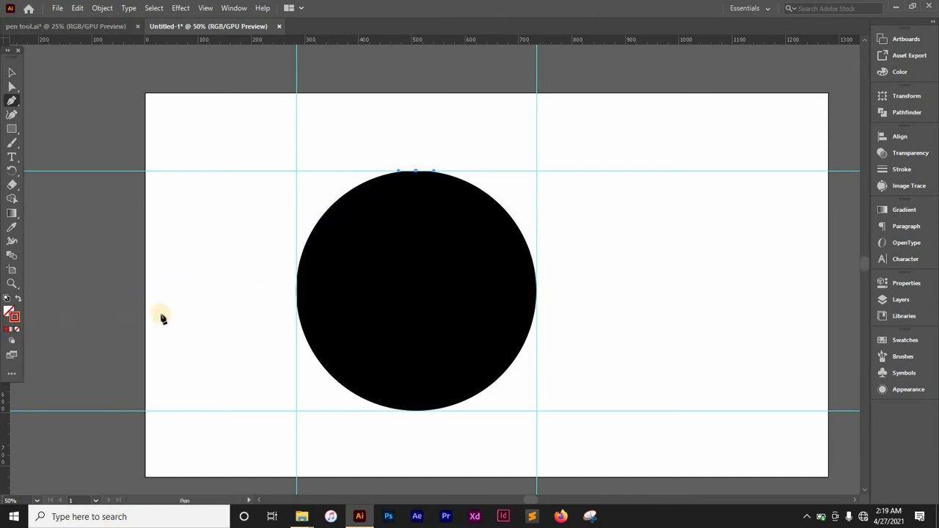
{"action": "left_click", "coordinate": [905, 170]}
{"action": "left_click", "coordinate": [778, 147]}
{"action": "left_click", "coordinate": [778, 147]}
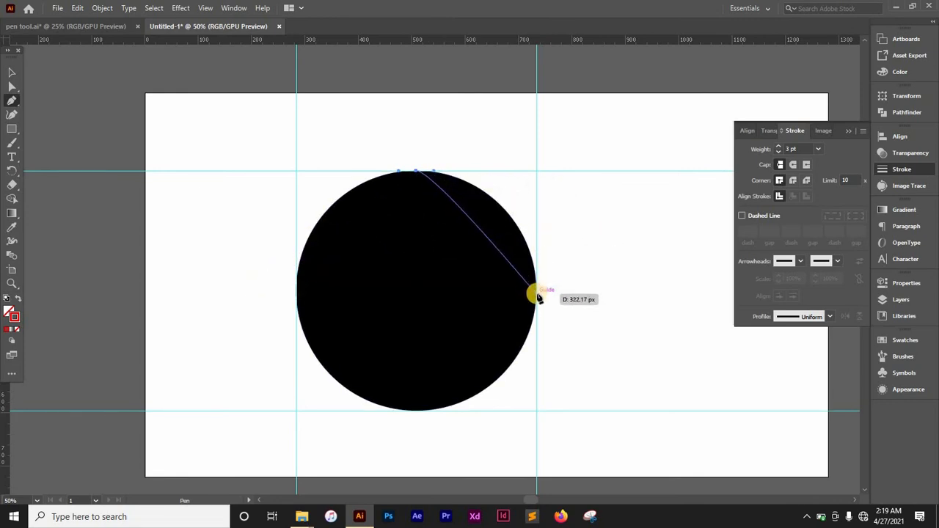
Step: Add smooth anchors at the circle's right, bottom and left points, extending their handles along the guides to shape the arcs
{"action": "left_click_drag", "start_coordinate": [536, 291], "coordinate": [528, 382]}
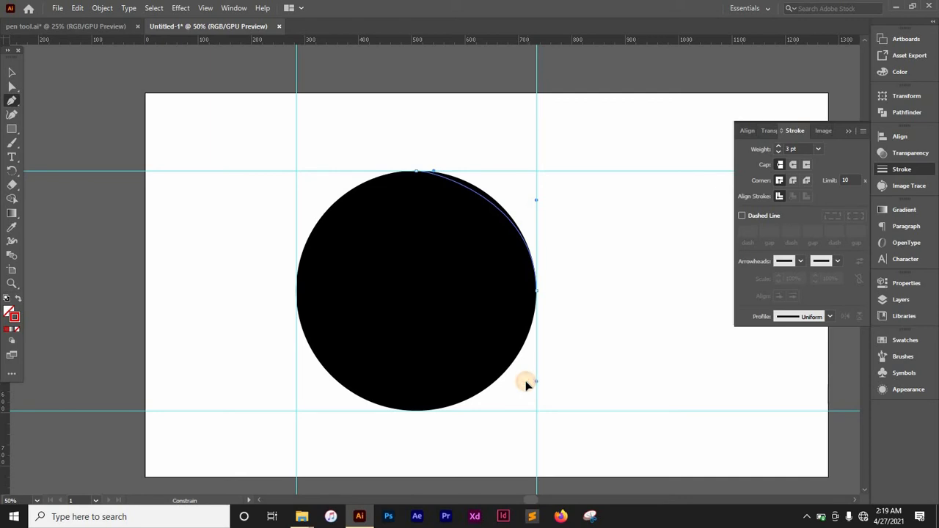
{"action": "left_click_drag", "start_coordinate": [526, 383], "coordinate": [533, 362]}
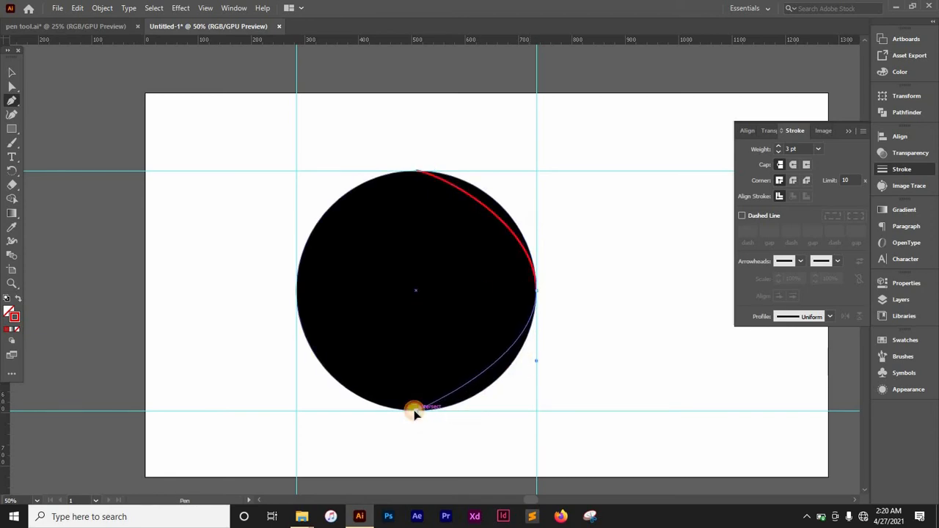
{"action": "left_click_drag", "start_coordinate": [415, 411], "coordinate": [354, 415]}
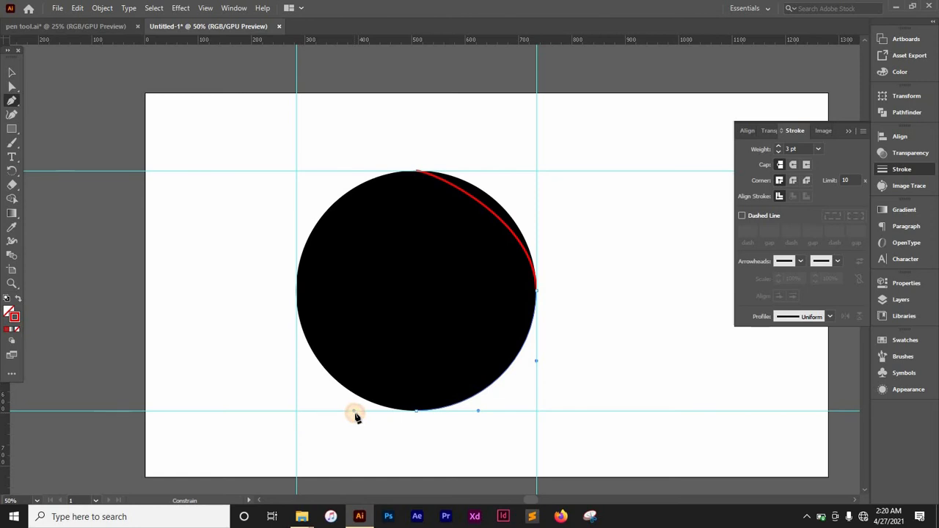
{"action": "left_click_drag", "start_coordinate": [355, 416], "coordinate": [356, 416]}
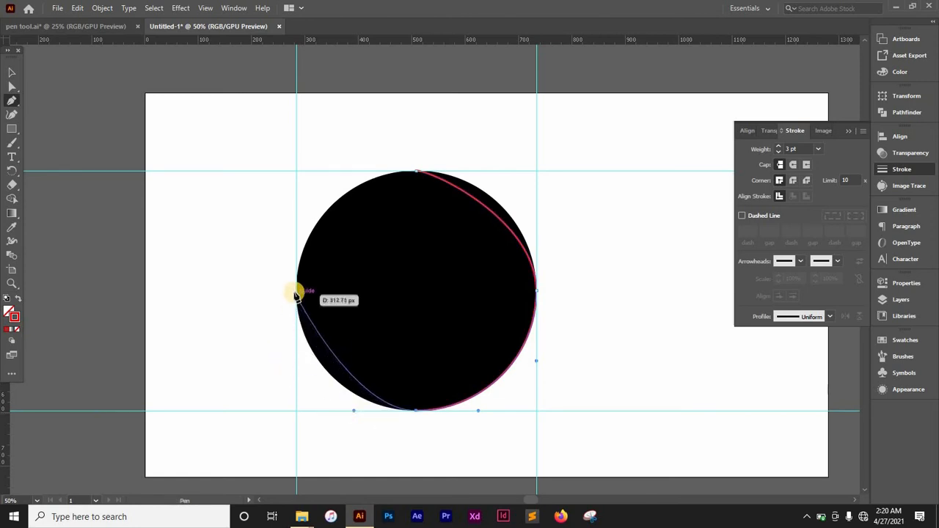
{"action": "left_click_drag", "start_coordinate": [295, 292], "coordinate": [302, 223]}
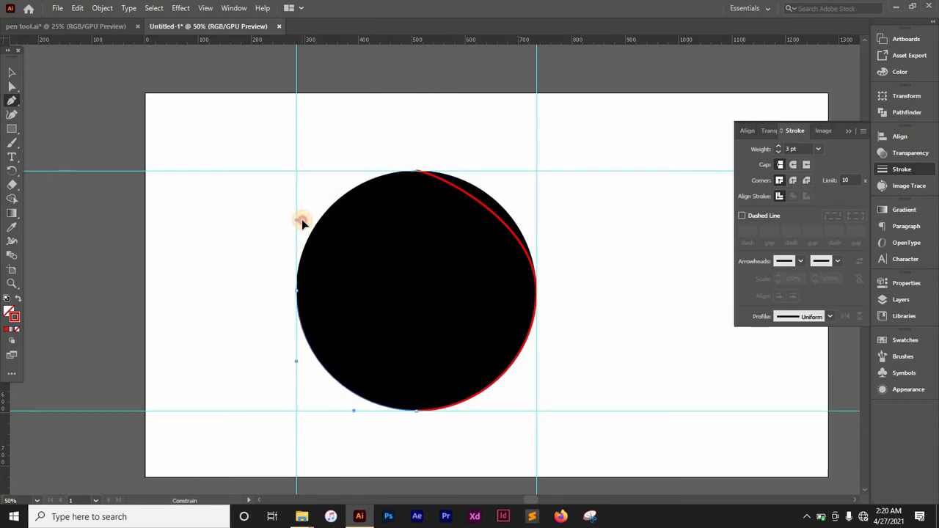
{"action": "left_click_drag", "start_coordinate": [302, 224], "coordinate": [303, 221]}
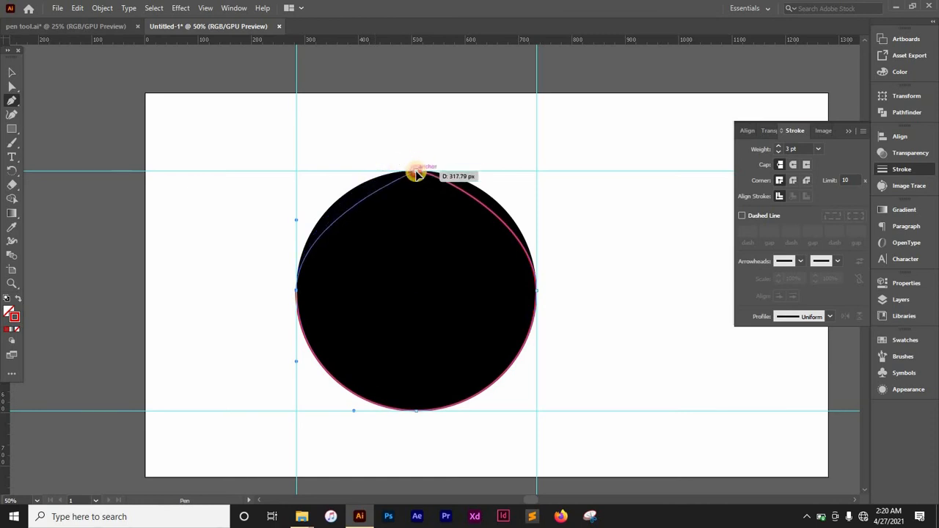
Step: Close the path at the top anchor, extending its handle so the last arc follows the black circle's outline
{"action": "mouse_move", "coordinate": [416, 174]}
{"action": "left_mouse_down"}
{"action": "mouse_move", "coordinate": [475, 172]}
{"action": "mouse_move", "coordinate": [473, 182]}
{"action": "left_mouse_up"}
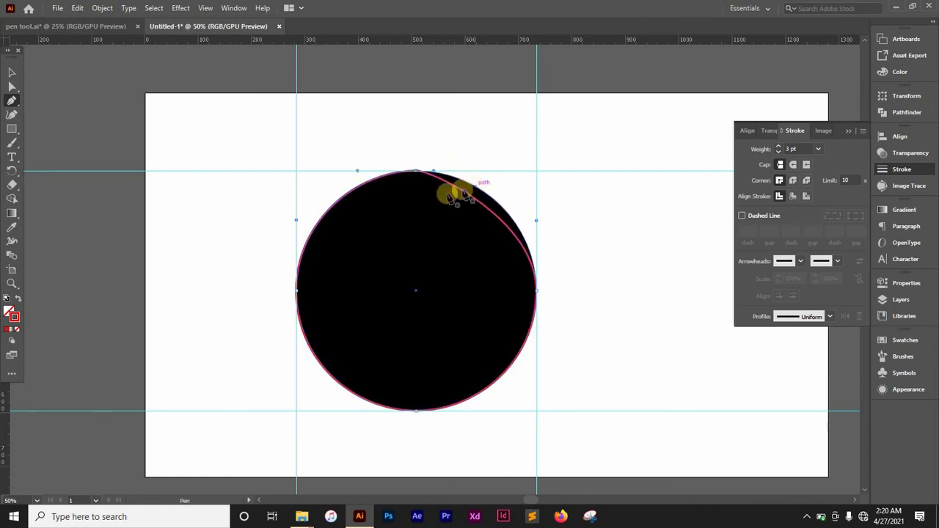
{"action": "key", "text": "ctrl+z"}
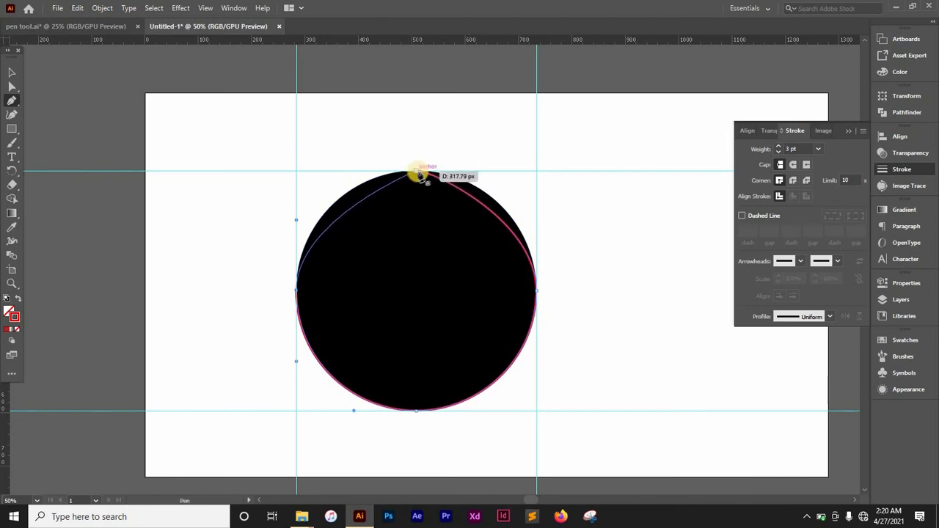
{"action": "mouse_move", "coordinate": [417, 173]}
{"action": "left_mouse_down"}
{"action": "mouse_move", "coordinate": [453, 167]}
{"action": "mouse_move", "coordinate": [477, 174]}
{"action": "mouse_move", "coordinate": [473, 185]}
{"action": "left_mouse_up"}
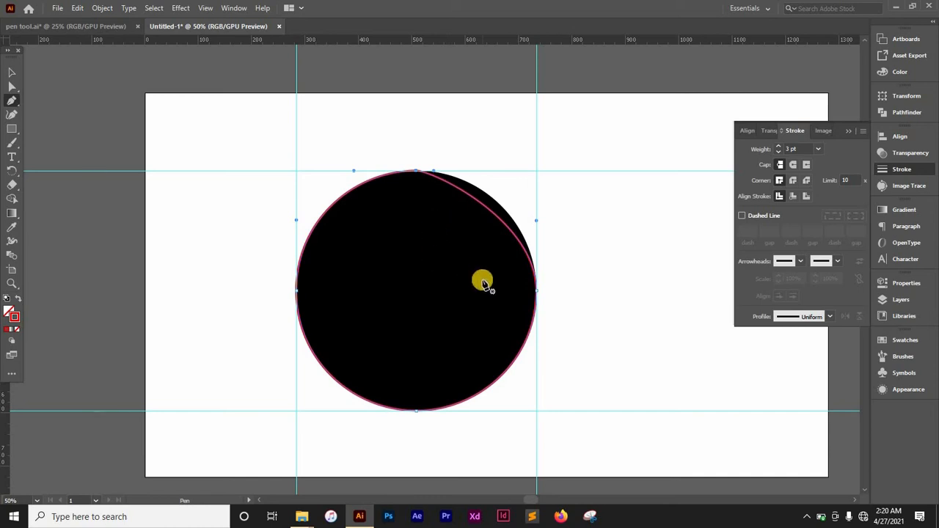
Step: Lengthen the top anchor's right handle along the guide with Direct Selection so the upper-right arc matches the circle
{"action": "left_click", "coordinate": [12, 88]}
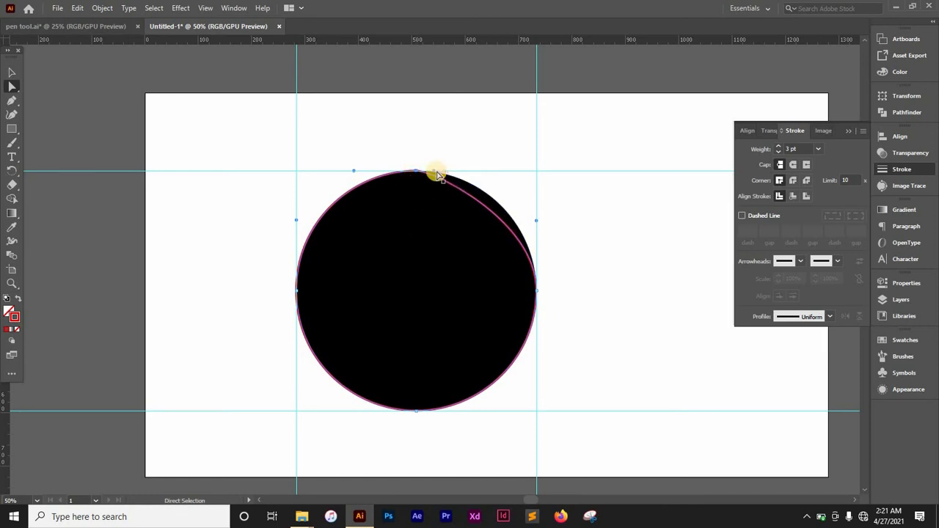
{"action": "left_click_drag", "start_coordinate": [433, 175], "coordinate": [474, 177]}
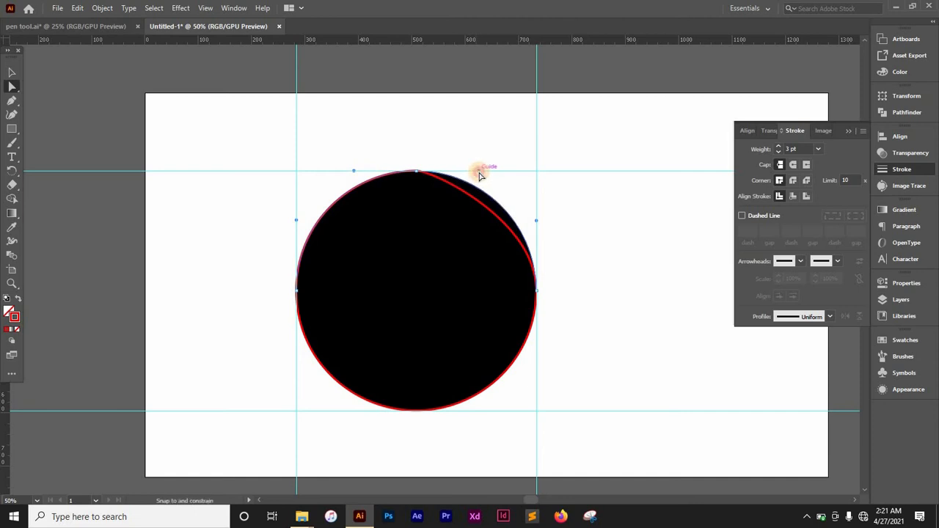
{"action": "mouse_move", "coordinate": [476, 176]}
{"action": "left_mouse_down"}
{"action": "mouse_move", "coordinate": [440, 181]}
{"action": "mouse_move", "coordinate": [475, 176]}
{"action": "left_mouse_up"}
{"action": "left_click_drag", "start_coordinate": [480, 175], "coordinate": [479, 173]}
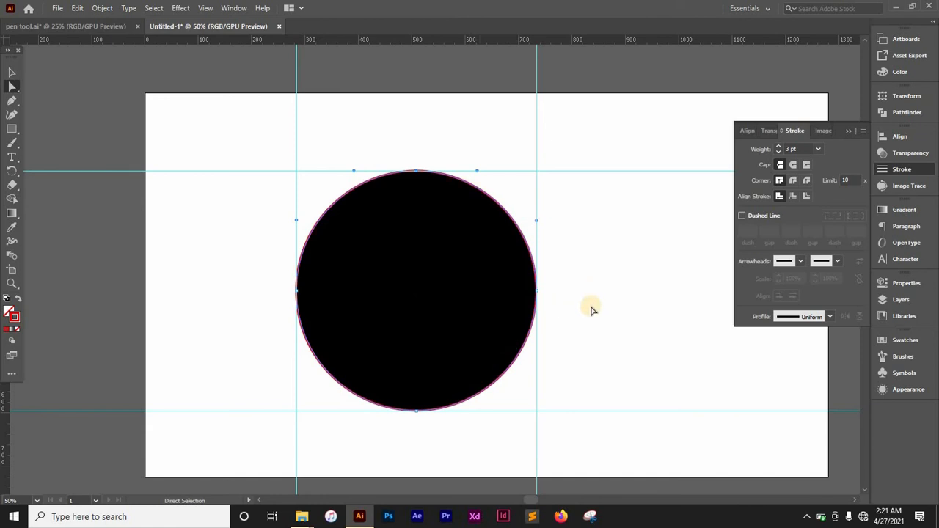
Step: Move the traced red circle off the black one, placing it beside it on the artboard, and deselect it
{"action": "key", "text": "v"}
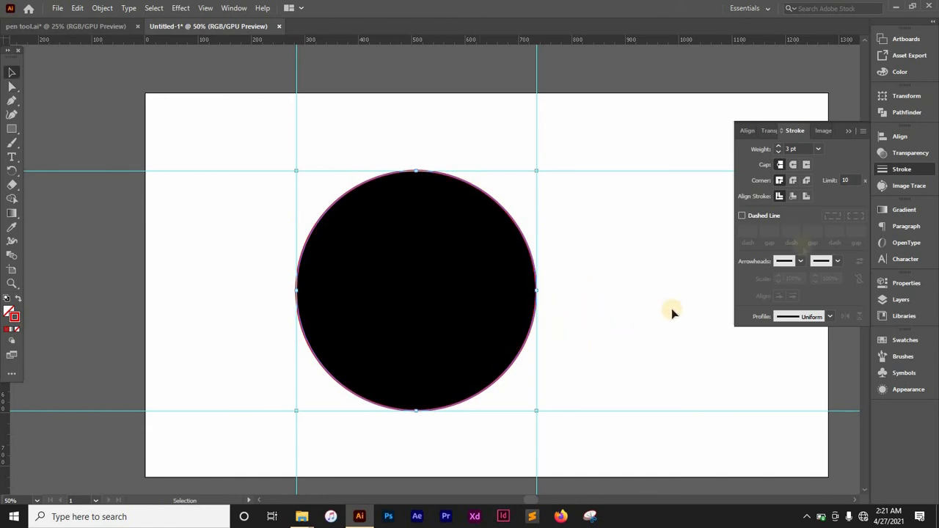
{"action": "left_click", "coordinate": [849, 130]}
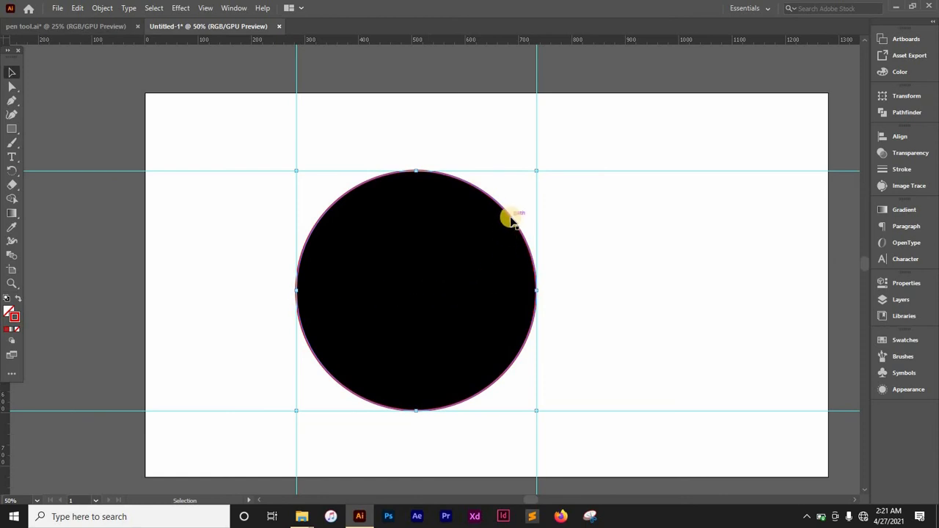
{"action": "left_click_drag", "start_coordinate": [514, 221], "coordinate": [679, 424]}
{"action": "left_click", "coordinate": [768, 447]}
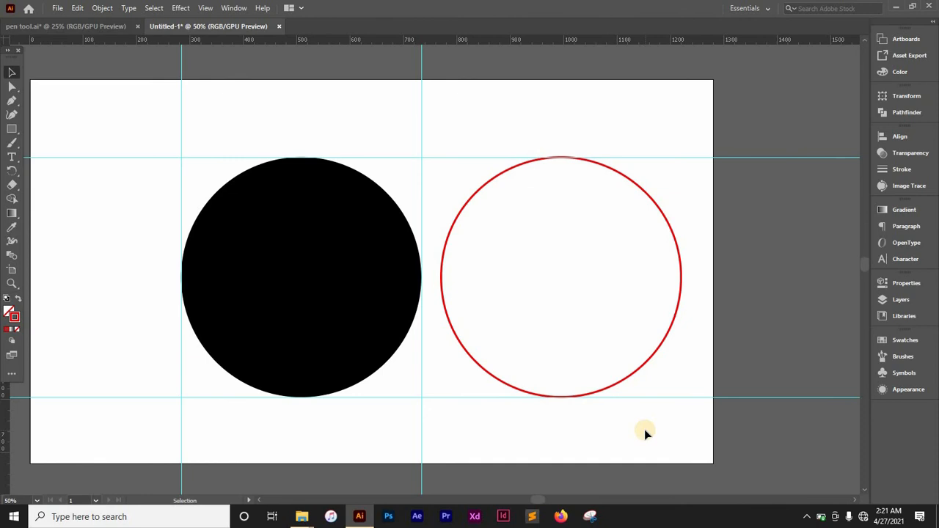
Step: Clear the circles off the artboard and position the black leaf shape near its centre as the next tracing object
{"action": "key", "text": "ctrl+minus"}
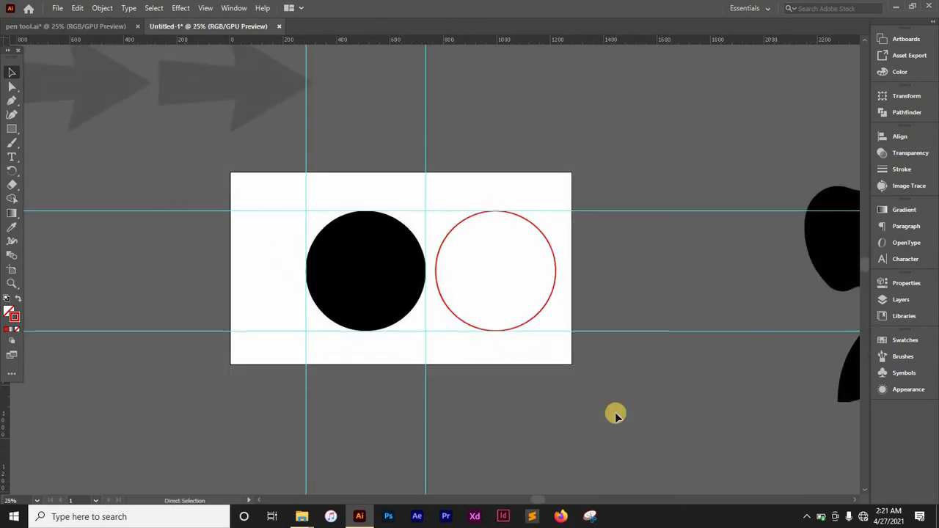
{"action": "left_click", "coordinate": [386, 267]}
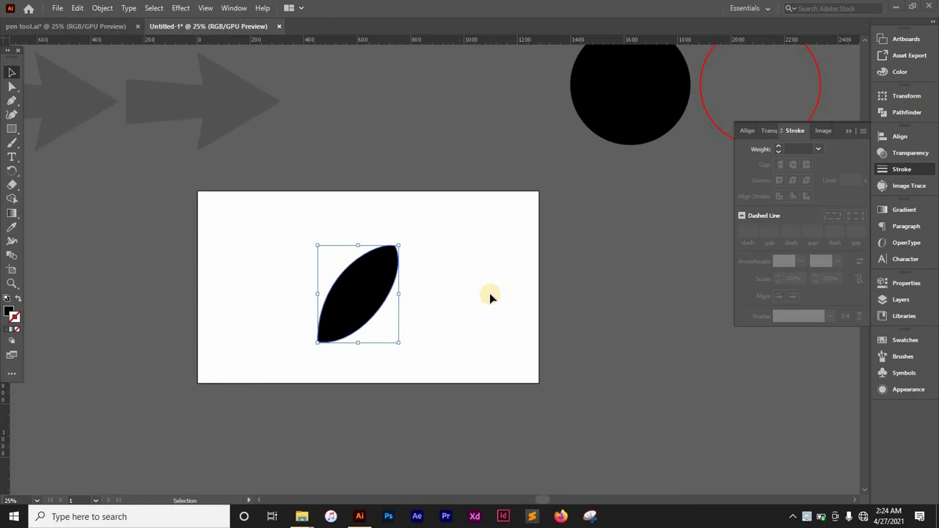
{"action": "key", "text": "ctrl+plus"}
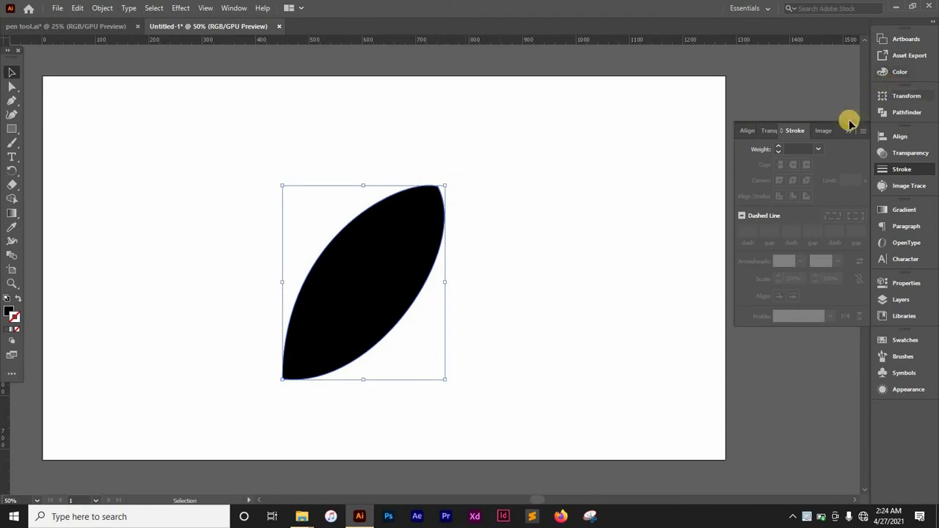
{"action": "left_click", "coordinate": [847, 132]}
{"action": "left_click", "coordinate": [571, 225]}
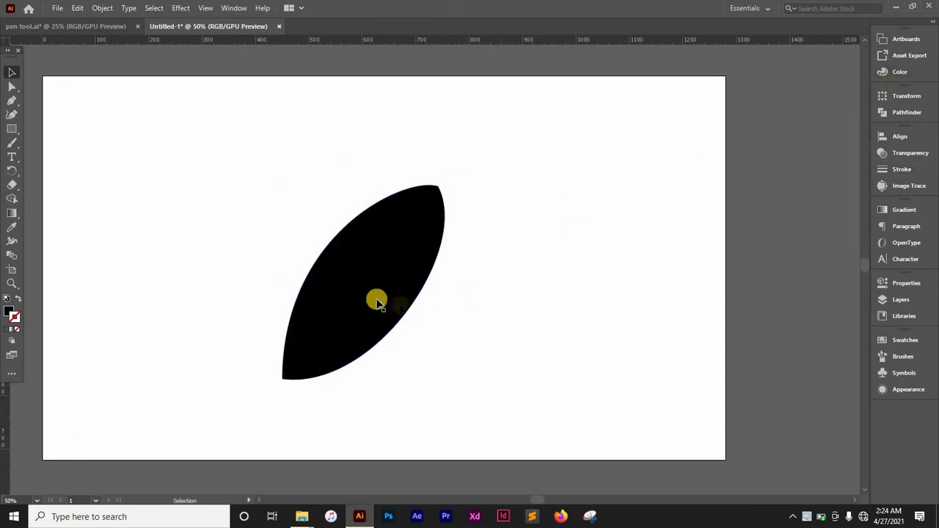
{"action": "left_click_drag", "start_coordinate": [375, 301], "coordinate": [375, 267]}
{"action": "left_click_drag", "start_coordinate": [320, 318], "coordinate": [330, 345]}
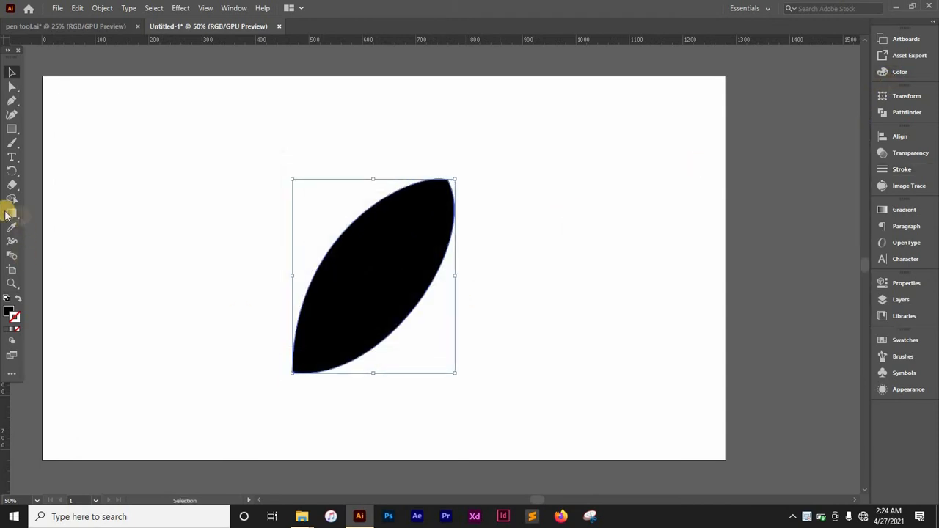
Step: Deselect the black leaf shape in preparation for a new Pen path
{"action": "left_click", "coordinate": [17, 103]}
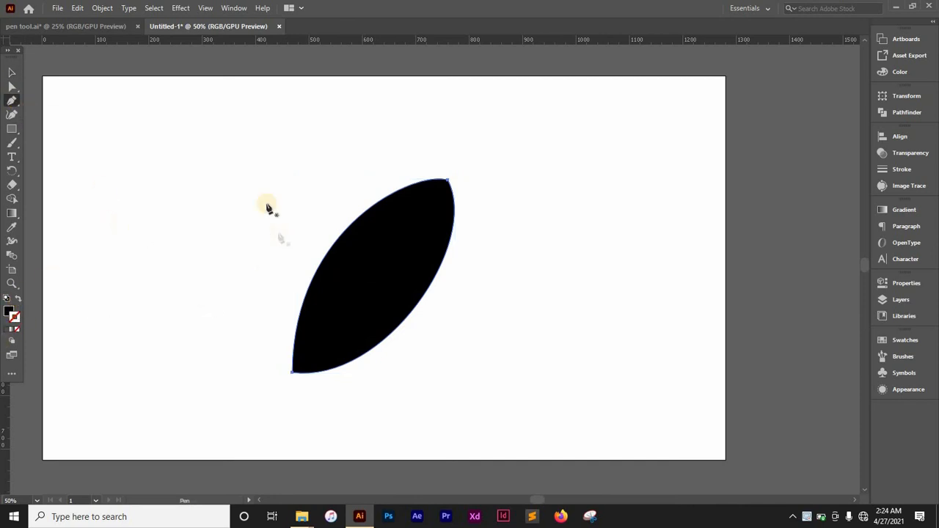
{"action": "key", "text": "v"}
{"action": "left_click", "coordinate": [511, 209]}
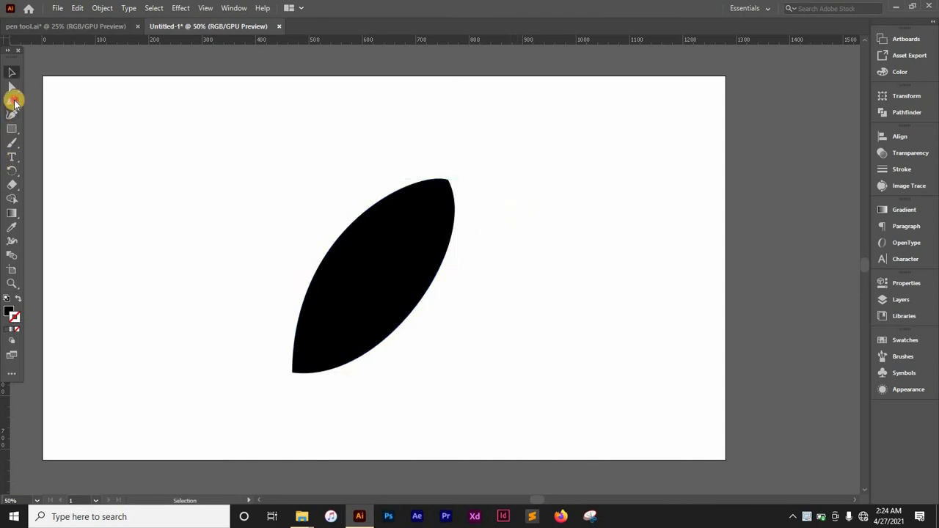
Step: Start a Pen path at the black leaf's upper tip, pulling a short direction handle down along the start of its right edge
{"action": "left_click", "coordinate": [13, 100]}
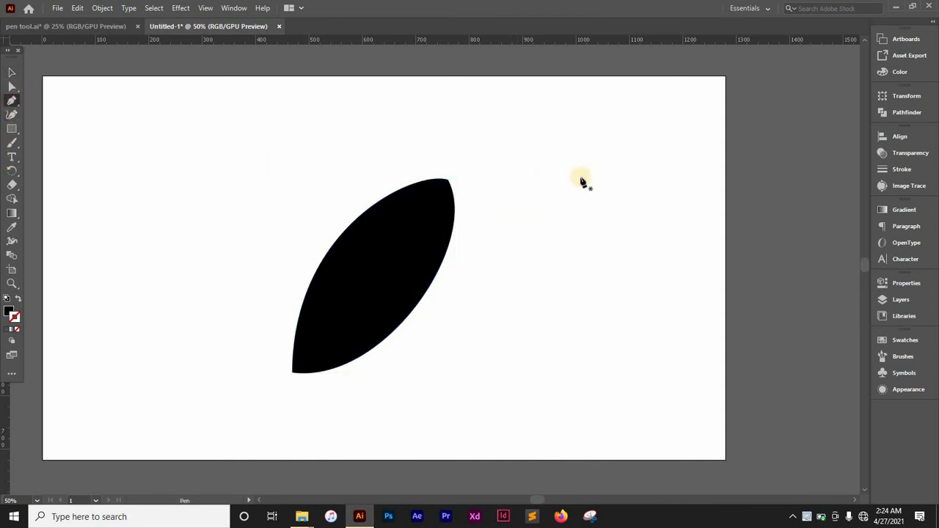
{"action": "left_click", "coordinate": [447, 181]}
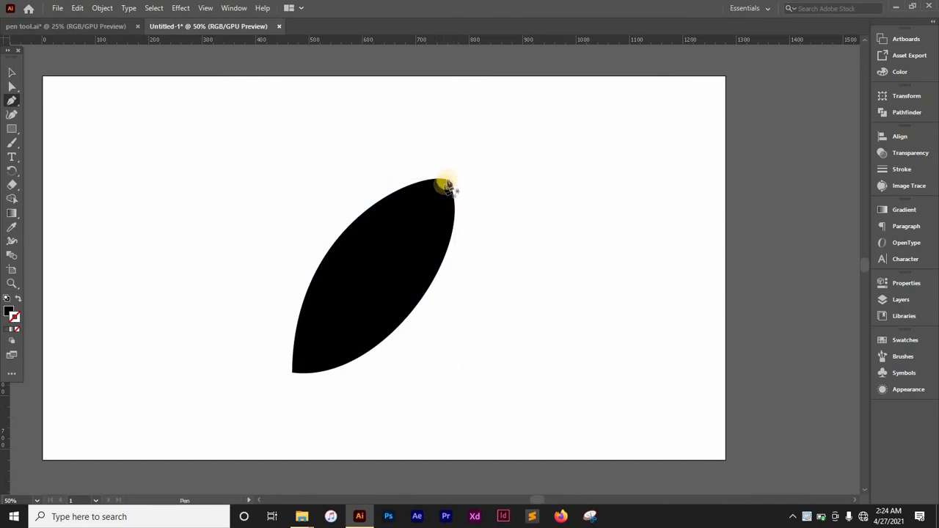
{"action": "left_click", "coordinate": [294, 371]}
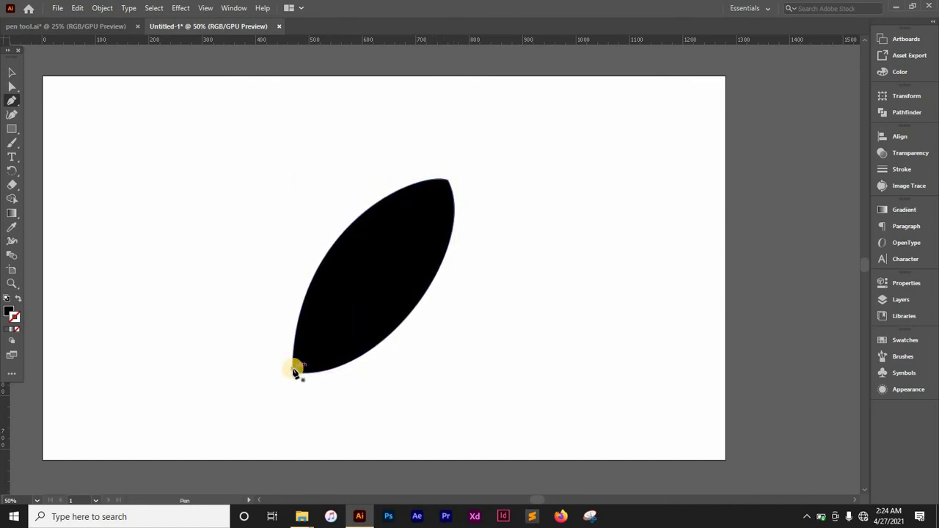
{"action": "left_click", "coordinate": [331, 213], "text": "ctrl"}
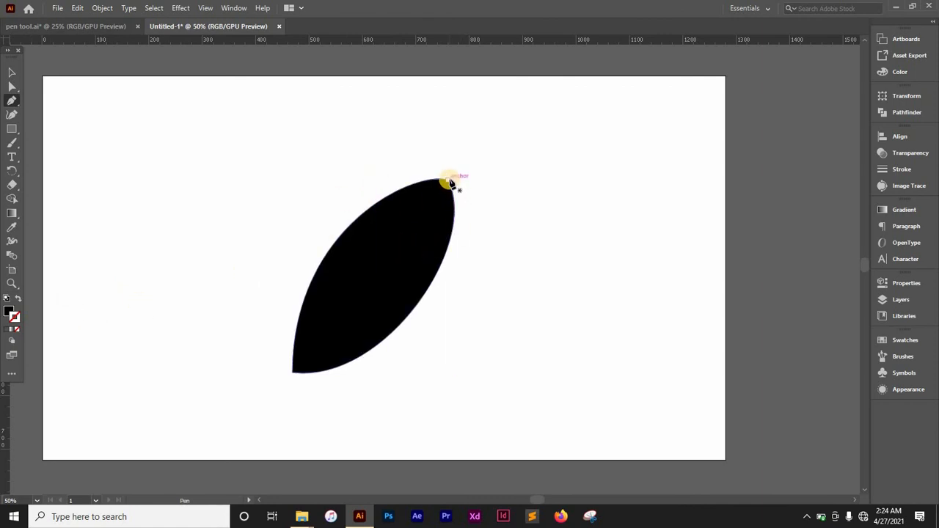
{"action": "left_click_drag", "start_coordinate": [454, 195], "coordinate": [459, 207]}
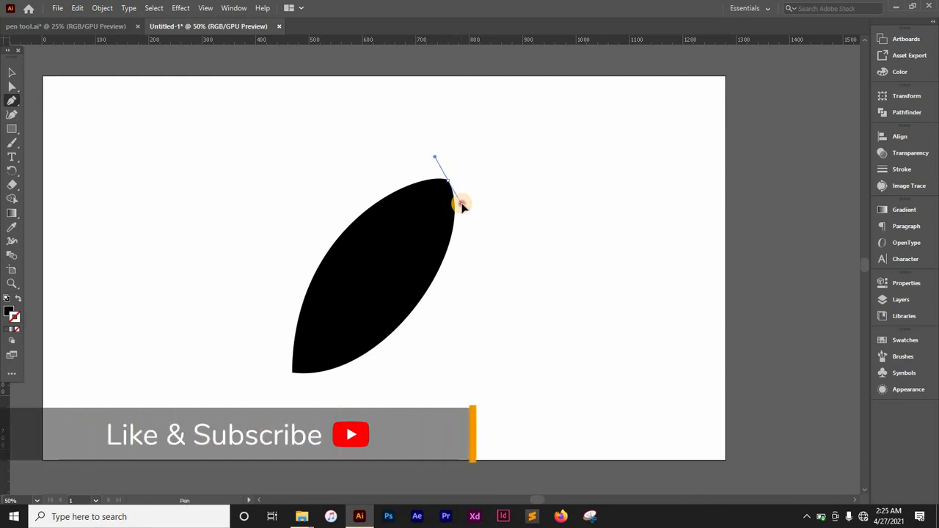
{"action": "left_click_drag", "start_coordinate": [462, 204], "coordinate": [460, 204]}
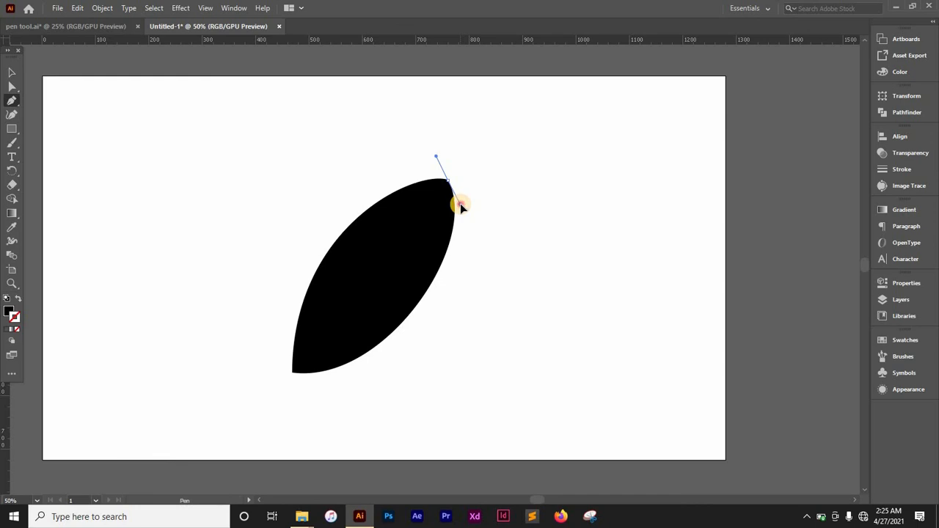
{"action": "mouse_move", "coordinate": [460, 204]}
{"action": "left_mouse_down"}
{"action": "mouse_move", "coordinate": [445, 175]}
{"action": "mouse_move", "coordinate": [469, 224]}
{"action": "mouse_move", "coordinate": [369, 313]}
{"action": "mouse_move", "coordinate": [455, 272]}
{"action": "mouse_move", "coordinate": [459, 202]}
{"action": "left_mouse_up"}
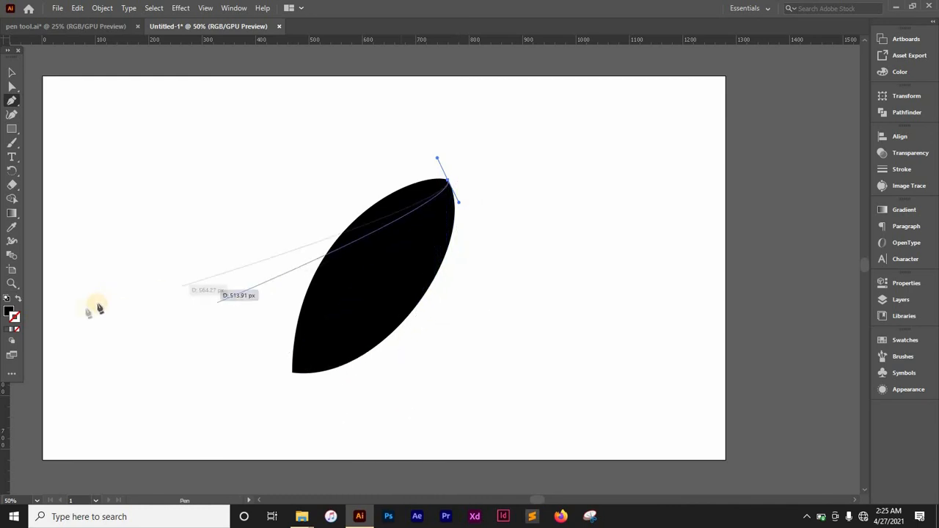
Step: Give the new path no fill and a dark grey stroke with a weight of 3 pt
{"action": "left_click", "coordinate": [14, 315]}
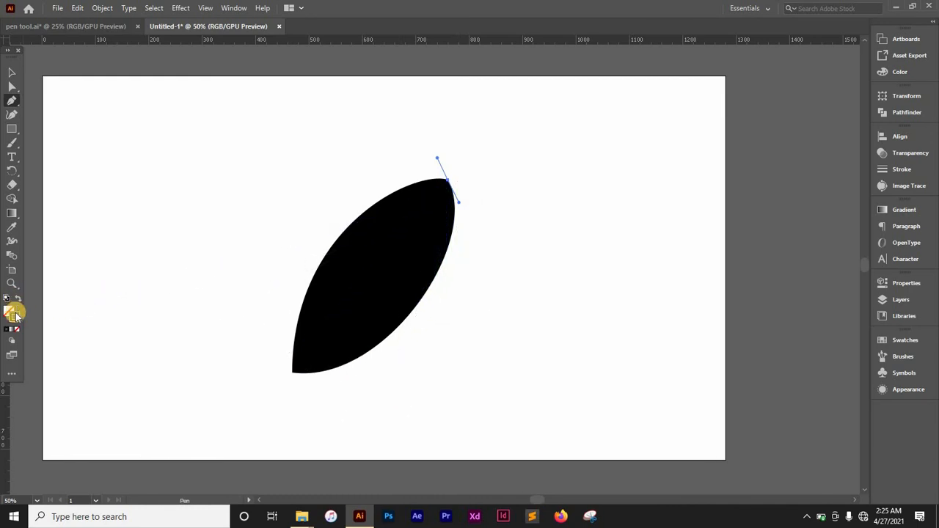
{"action": "double_click", "coordinate": [14, 315]}
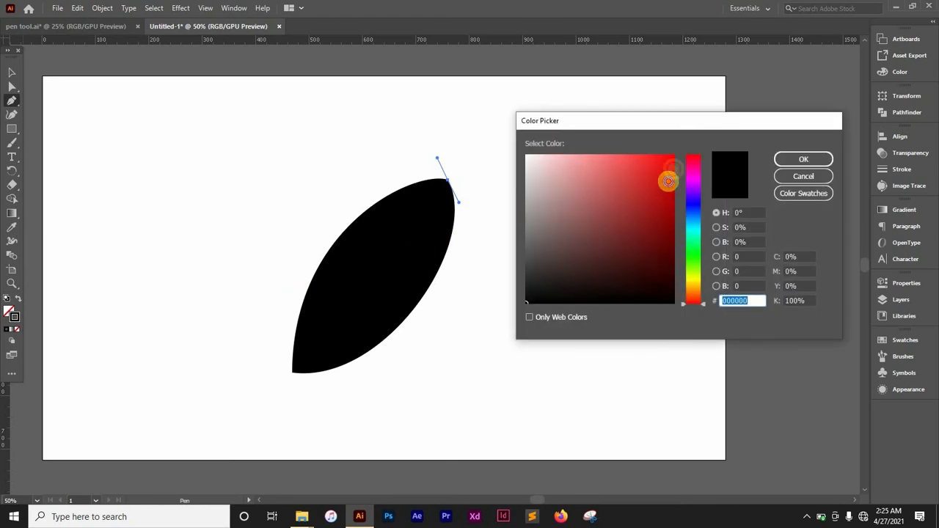
{"action": "left_click_drag", "start_coordinate": [666, 179], "coordinate": [695, 132]}
{"action": "left_click", "coordinate": [804, 160]}
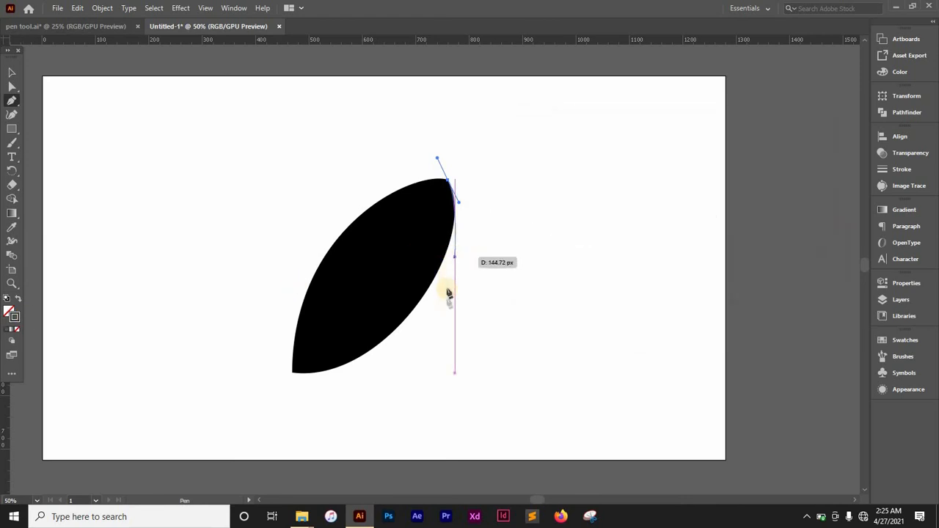
{"action": "left_click", "coordinate": [902, 169]}
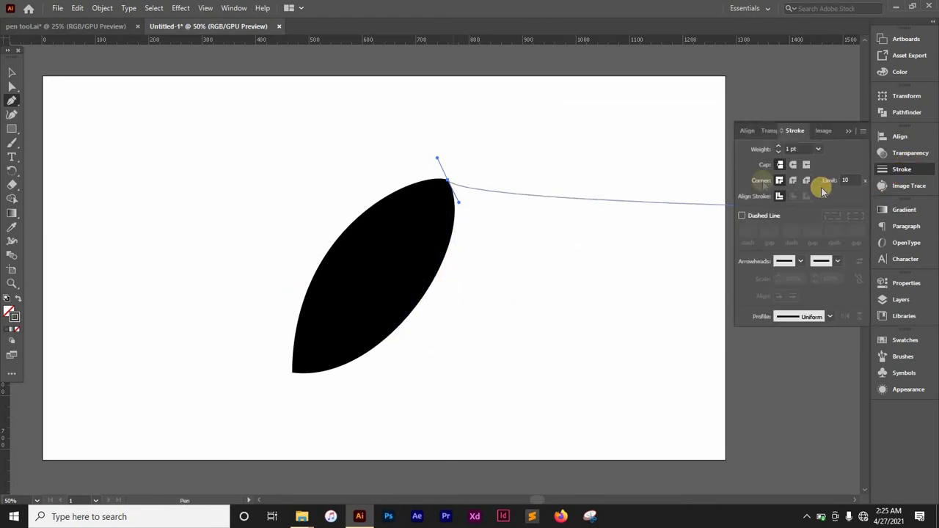
{"action": "left_click", "coordinate": [779, 146]}
{"action": "left_click", "coordinate": [779, 146]}
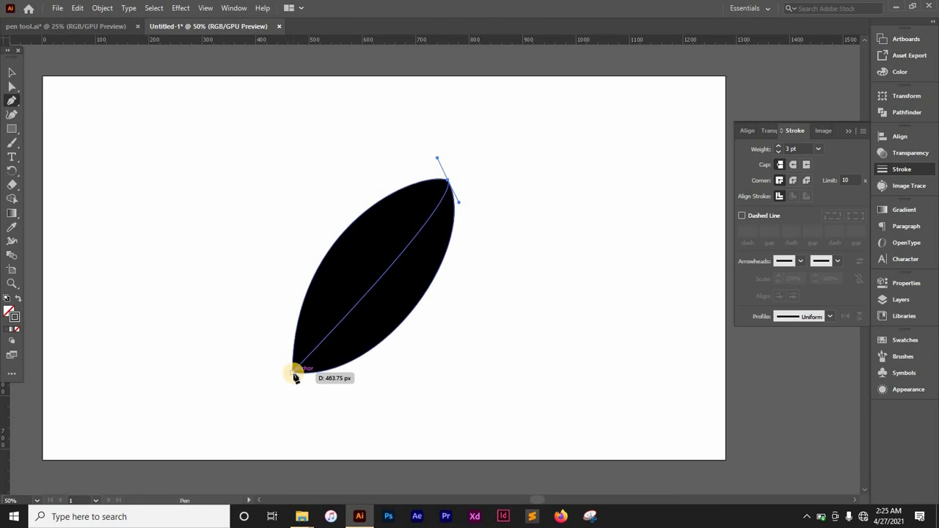
Step: Add a curved anchor at the leaf's lower tip, bend its outgoing handle upward, and close the path at the upper tip
{"action": "left_click_drag", "start_coordinate": [298, 375], "coordinate": [125, 396]}
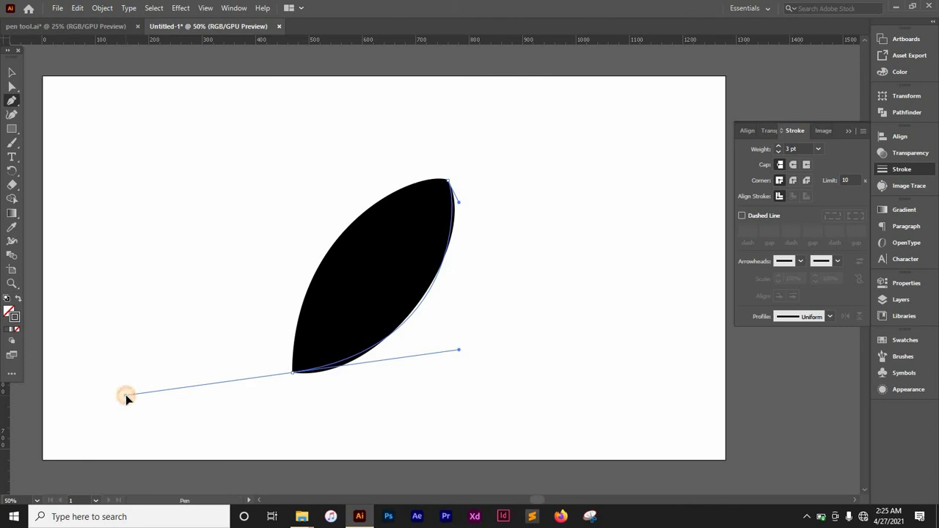
{"action": "mouse_move", "coordinate": [125, 395]}
{"action": "left_mouse_down"}
{"action": "mouse_move", "coordinate": [245, 386]}
{"action": "mouse_move", "coordinate": [176, 411]}
{"action": "mouse_move", "coordinate": [215, 393]}
{"action": "mouse_move", "coordinate": [118, 411]}
{"action": "mouse_move", "coordinate": [212, 401]}
{"action": "mouse_move", "coordinate": [115, 409]}
{"action": "mouse_move", "coordinate": [153, 398]}
{"action": "mouse_move", "coordinate": [145, 393]}
{"action": "mouse_move", "coordinate": [183, 394]}
{"action": "mouse_move", "coordinate": [134, 405]}
{"action": "mouse_move", "coordinate": [4, 258]}
{"action": "mouse_move", "coordinate": [160, 311]}
{"action": "mouse_move", "coordinate": [155, 392]}
{"action": "mouse_move", "coordinate": [218, 379]}
{"action": "mouse_move", "coordinate": [168, 413]}
{"action": "mouse_move", "coordinate": [153, 411]}
{"action": "mouse_move", "coordinate": [149, 374]}
{"action": "mouse_move", "coordinate": [157, 308]}
{"action": "mouse_move", "coordinate": [181, 264]}
{"action": "mouse_move", "coordinate": [245, 203]}
{"action": "mouse_move", "coordinate": [317, 195]}
{"action": "left_mouse_up"}
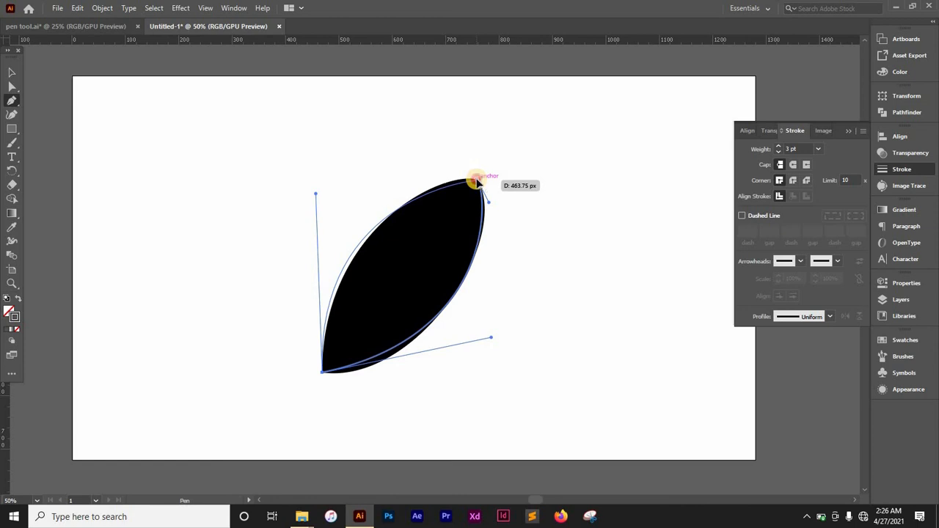
{"action": "left_click_drag", "start_coordinate": [477, 182], "coordinate": [487, 184]}
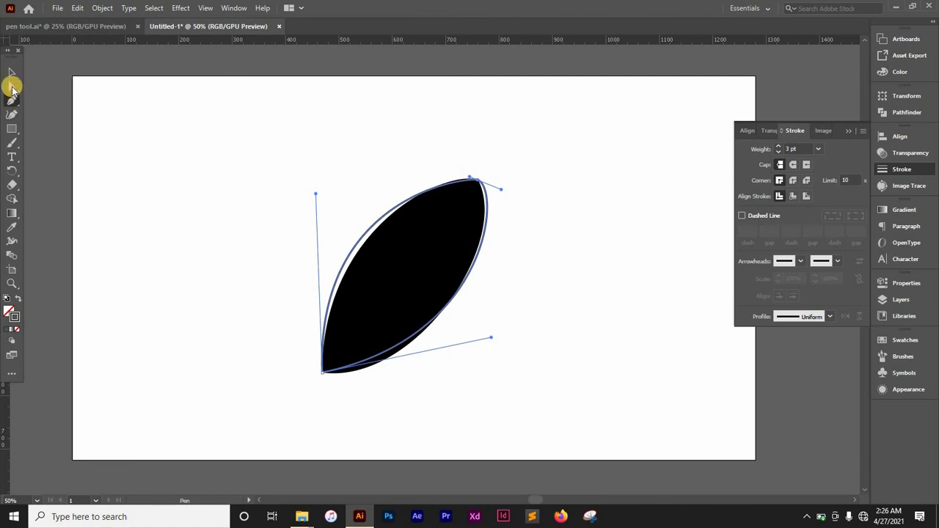
Step: Adjust the handles of the path's left curve with Direct Selection so it follows the leaf's left edge
{"action": "left_click", "coordinate": [12, 88]}
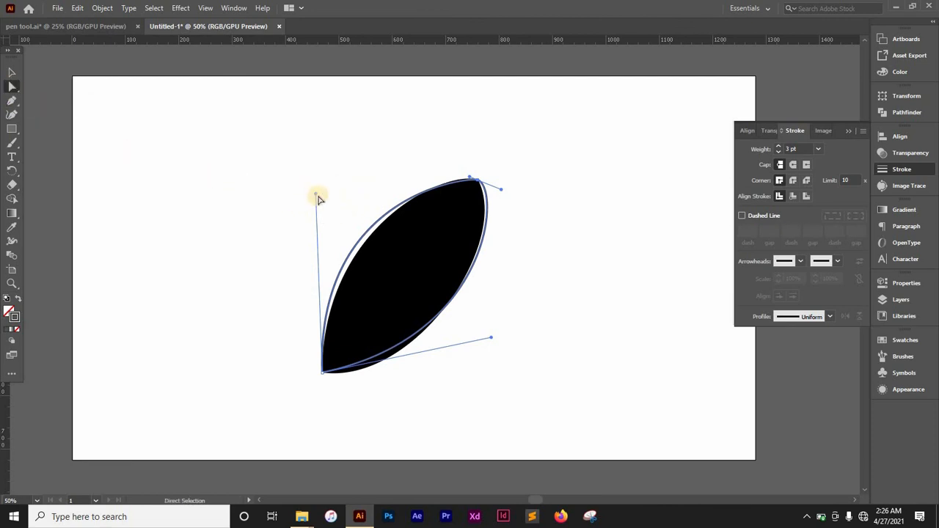
{"action": "left_click_drag", "start_coordinate": [312, 206], "coordinate": [322, 276]}
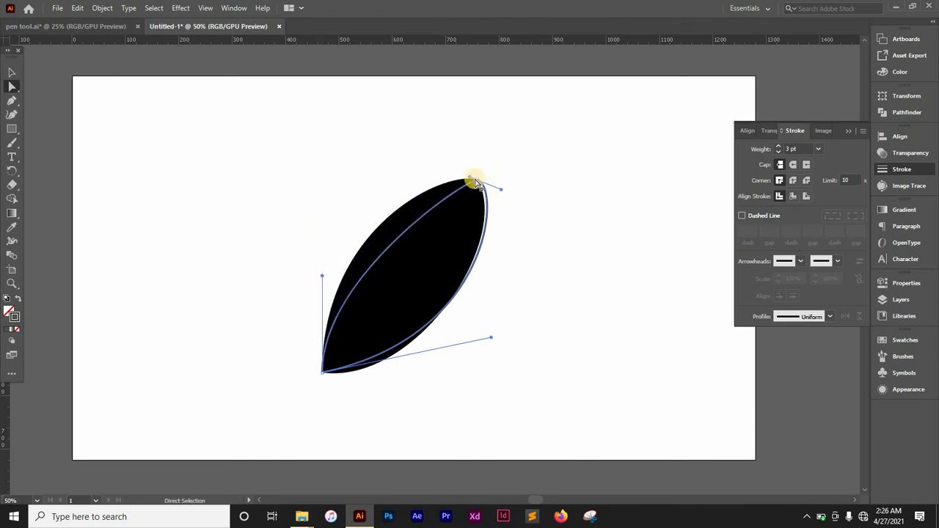
{"action": "left_click_drag", "start_coordinate": [471, 179], "coordinate": [399, 176]}
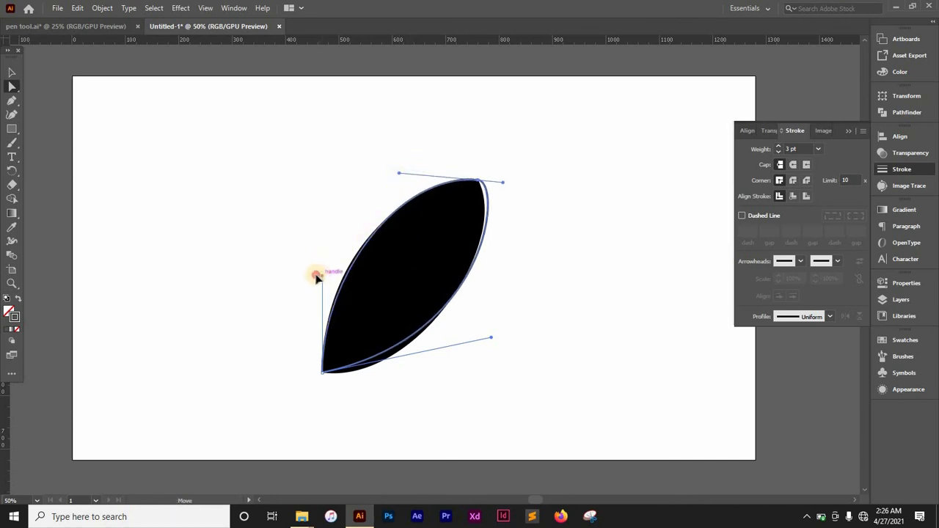
{"action": "left_click_drag", "start_coordinate": [317, 276], "coordinate": [317, 277]}
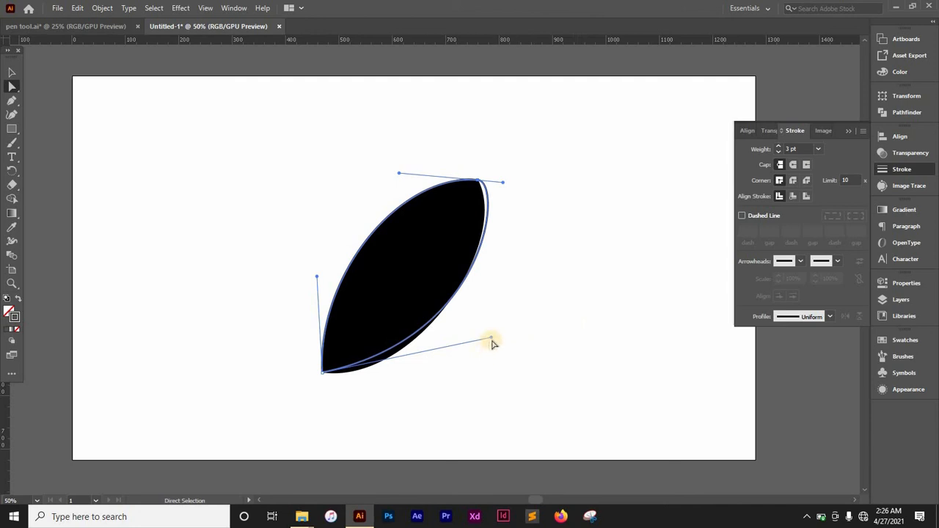
Step: Reshape the path's right curve by adjusting the lower and upper tips' right-side handles to match the leaf's right edge
{"action": "left_click_drag", "start_coordinate": [482, 346], "coordinate": [453, 380]}
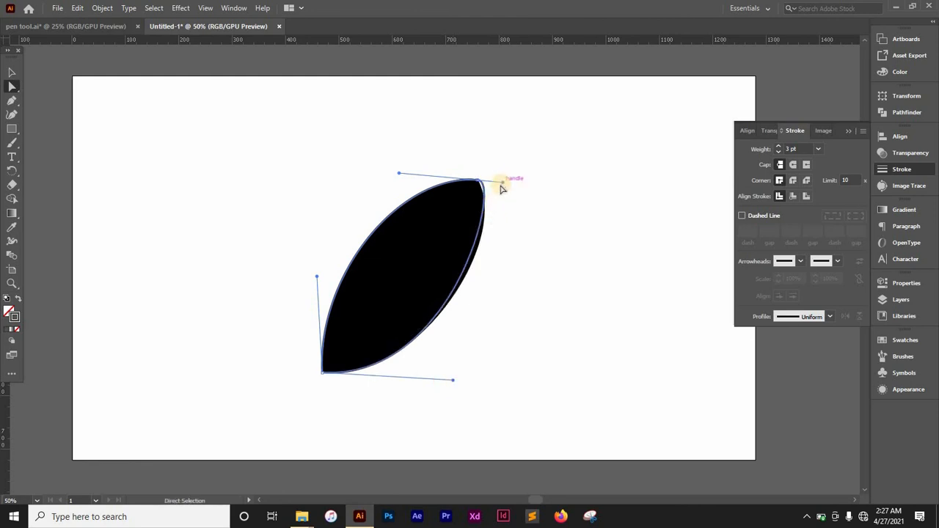
{"action": "left_click_drag", "start_coordinate": [502, 186], "coordinate": [504, 216]}
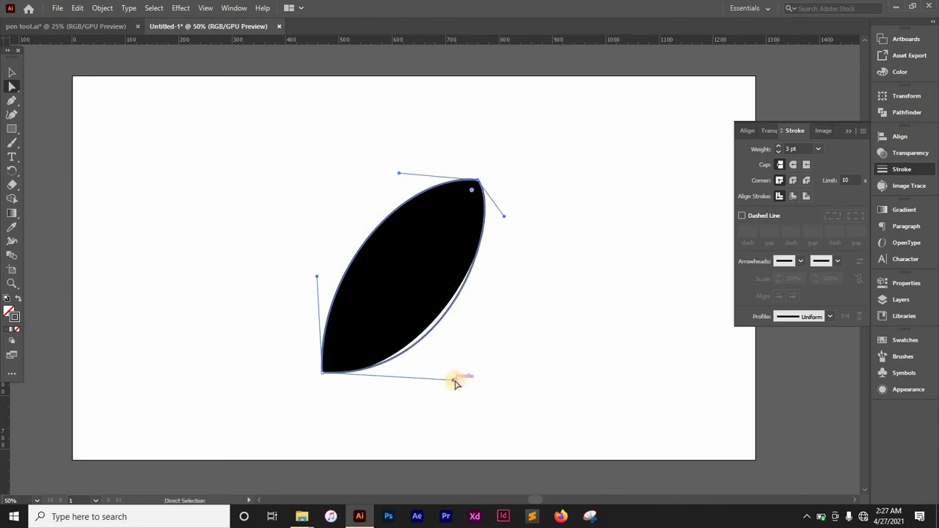
{"action": "left_click_drag", "start_coordinate": [454, 381], "coordinate": [435, 389]}
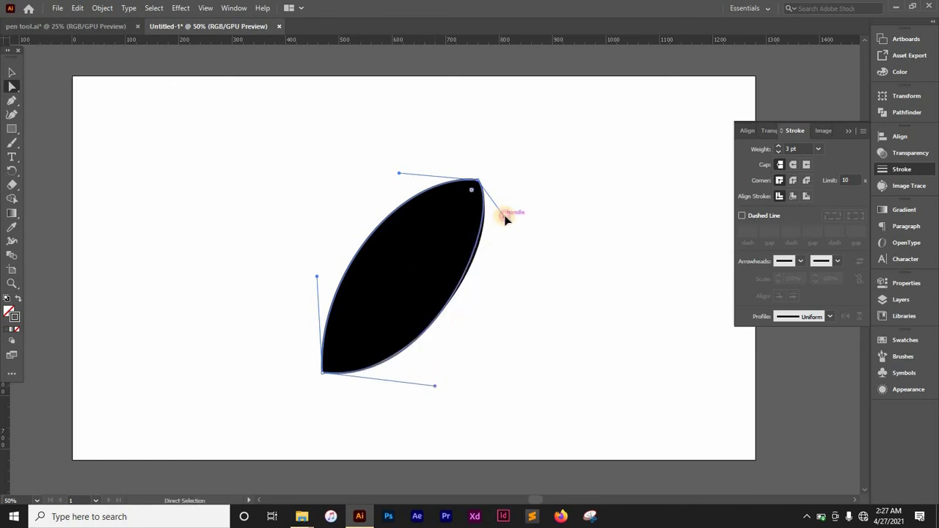
{"action": "left_click_drag", "start_coordinate": [505, 217], "coordinate": [507, 222]}
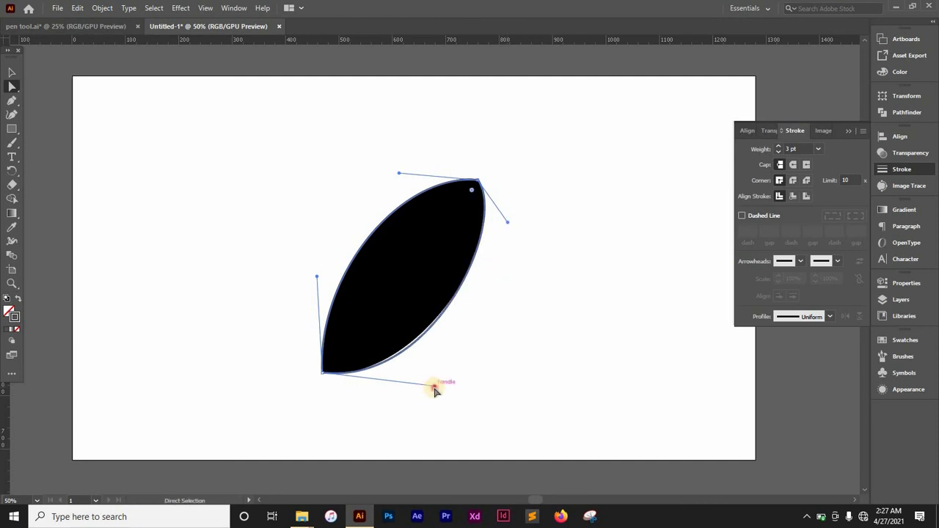
{"action": "left_click_drag", "start_coordinate": [435, 391], "coordinate": [430, 386]}
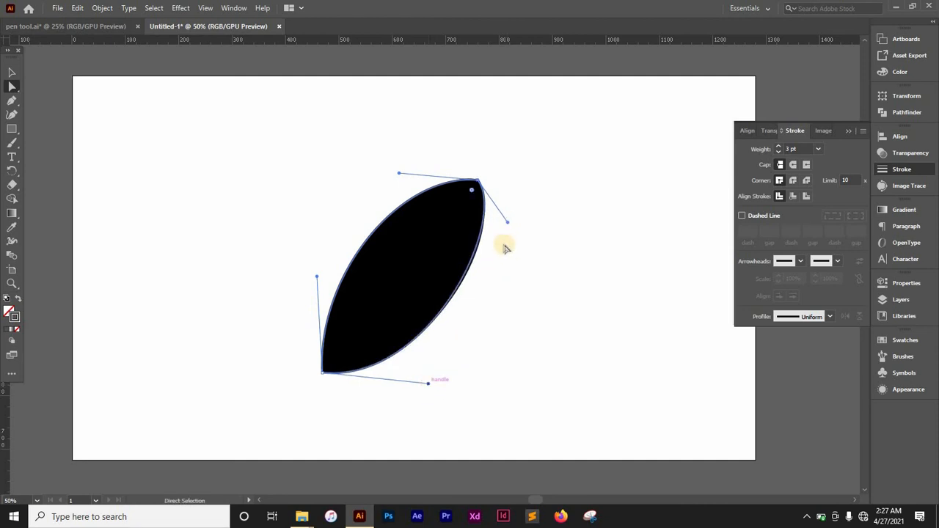
{"action": "left_click_drag", "start_coordinate": [510, 226], "coordinate": [511, 227]}
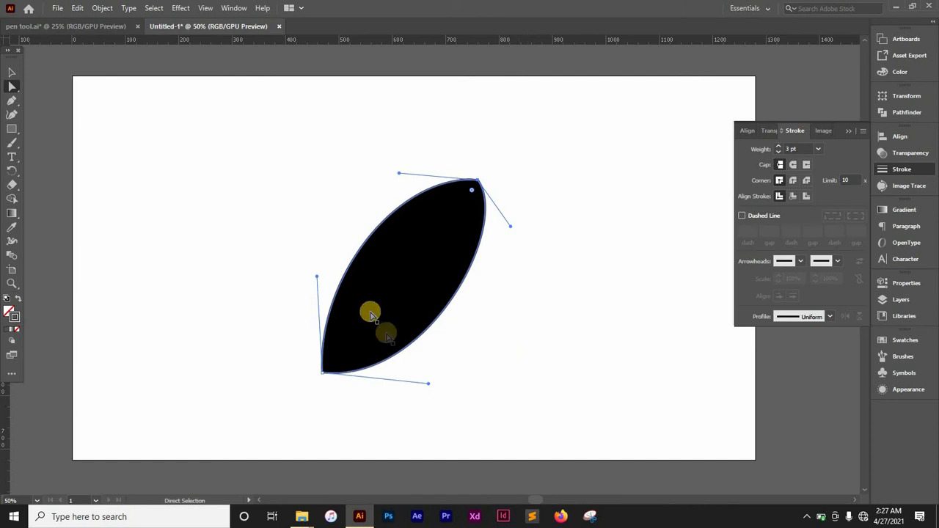
Step: Move the black leaf off the traced outline to its right and deselect it
{"action": "left_click", "coordinate": [12, 72]}
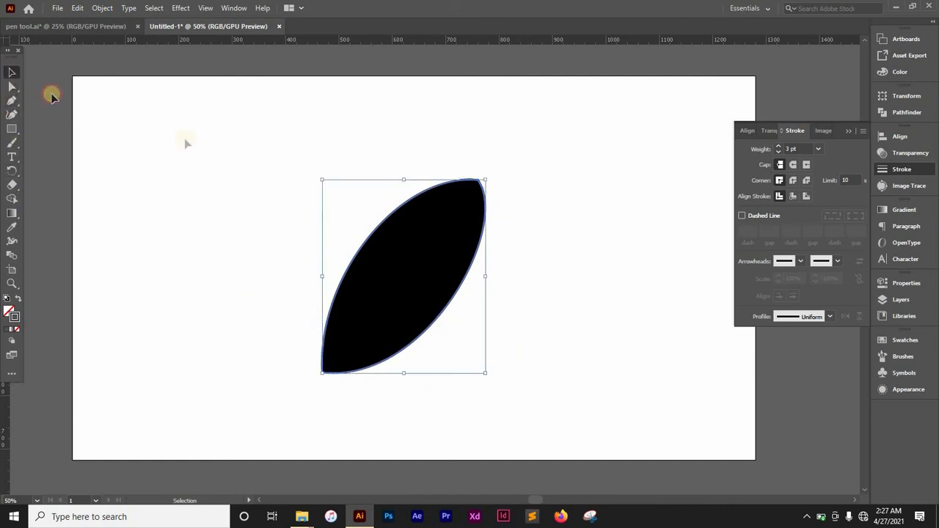
{"action": "left_click", "coordinate": [562, 237]}
{"action": "left_click", "coordinate": [457, 244]}
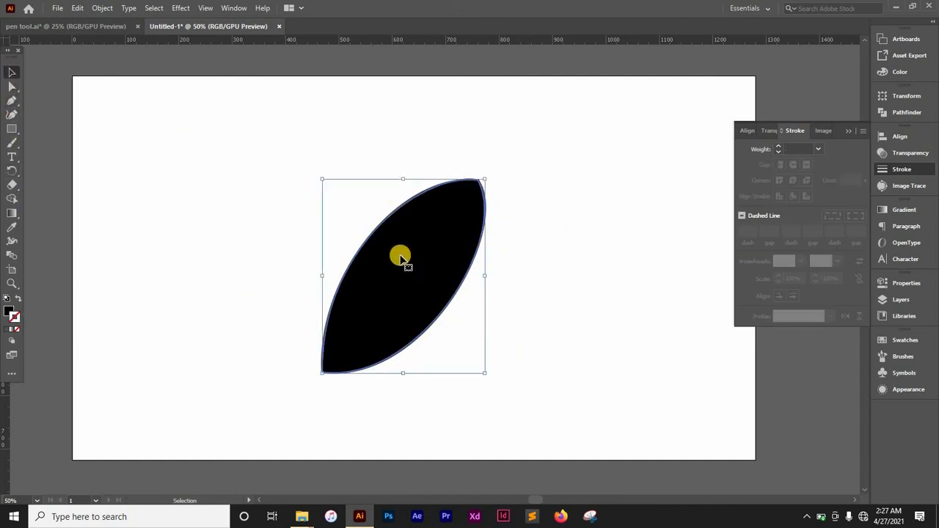
{"action": "left_click_drag", "start_coordinate": [413, 257], "coordinate": [570, 288]}
{"action": "left_click", "coordinate": [593, 371]}
Step: Swap the traced outline's stroke colour into its fill and arrange the two leaves side by side with a gap between them
{"action": "left_click_drag", "start_coordinate": [287, 202], "coordinate": [446, 385]}
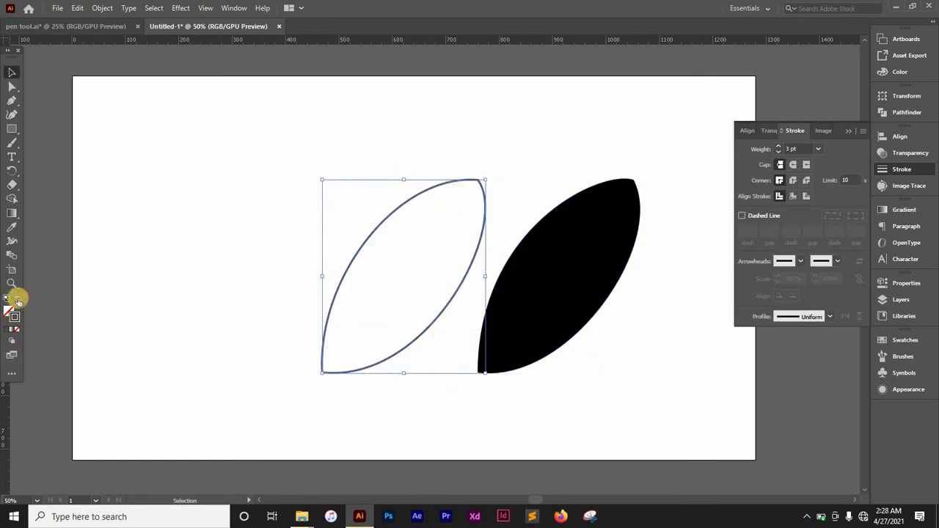
{"action": "key", "text": "shift+x"}
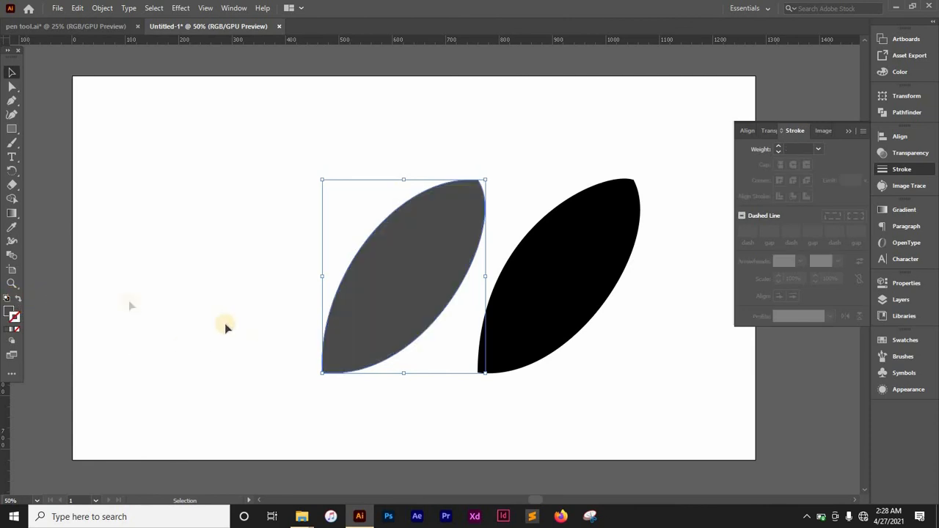
{"action": "mouse_move", "coordinate": [384, 289]}
{"action": "left_mouse_down"}
{"action": "mouse_move", "coordinate": [357, 274]}
{"action": "mouse_move", "coordinate": [340, 281]}
{"action": "left_mouse_up"}
{"action": "left_click_drag", "start_coordinate": [562, 282], "coordinate": [528, 281]}
{"action": "left_click", "coordinate": [641, 335]}
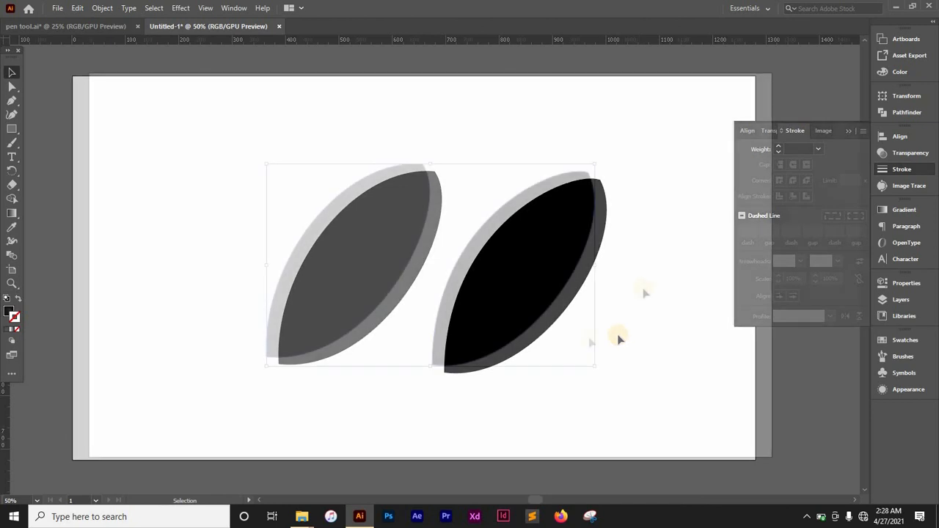